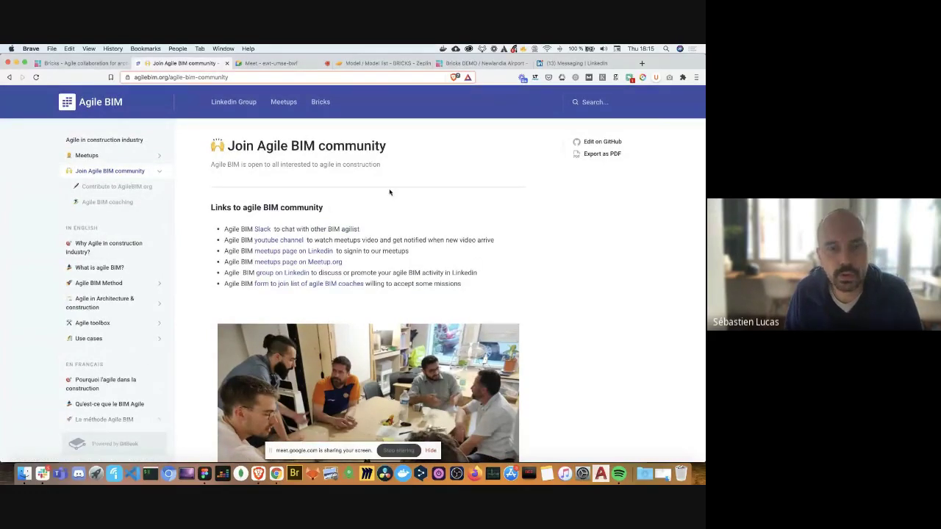
Open the Hippodigital, Leeds, UK case study among the English use cases on the Agile BIM site.
{"action": "scroll", "coordinate": [144, 309], "scroll_direction": "down", "scroll_amount": 5}
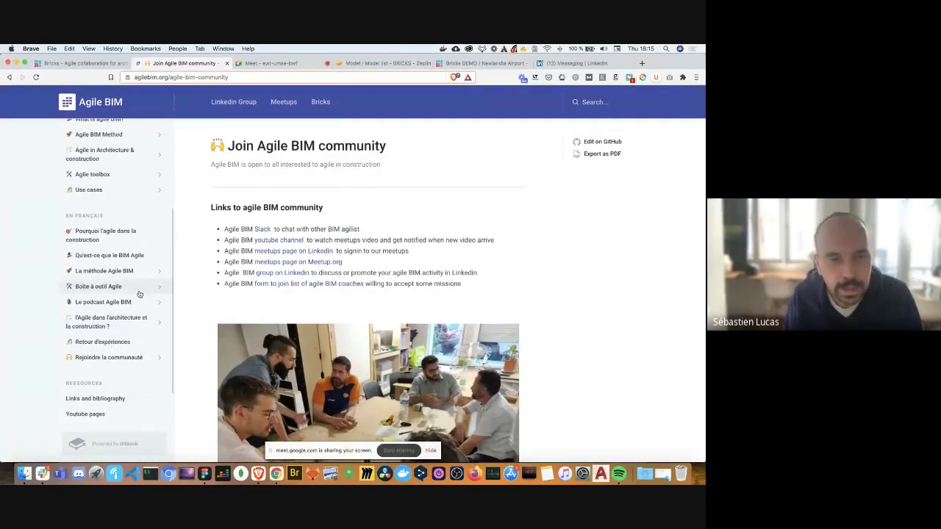
{"action": "scroll", "coordinate": [144, 286], "scroll_direction": "down", "scroll_amount": 2}
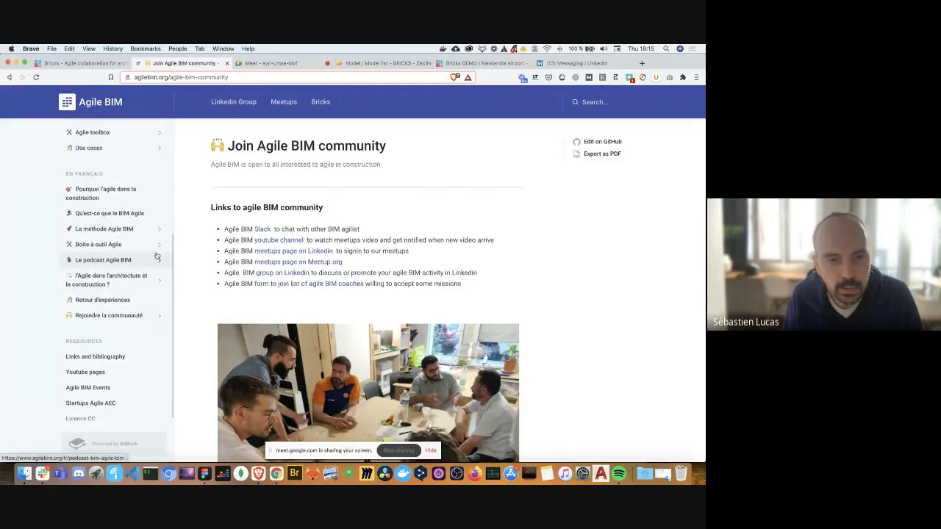
{"action": "scroll", "coordinate": [151, 272], "scroll_direction": "up", "scroll_amount": 2}
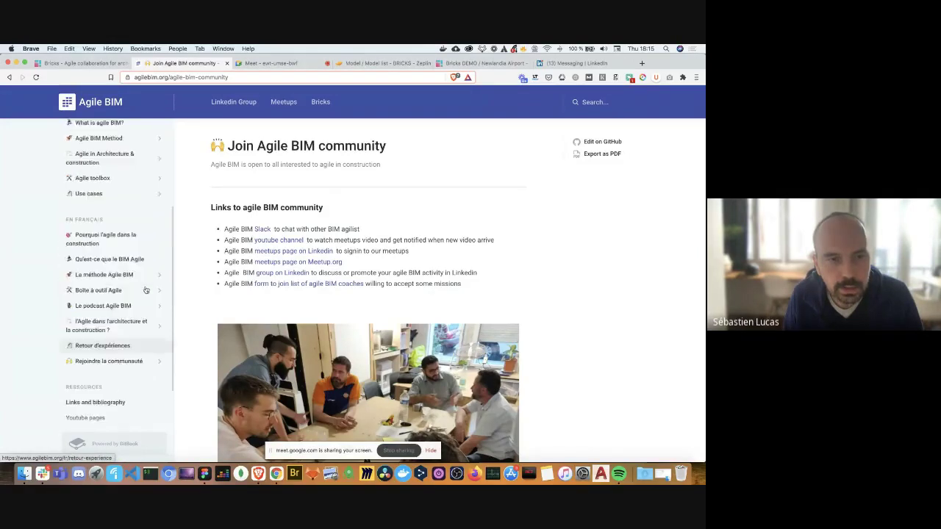
{"action": "scroll", "coordinate": [147, 279], "scroll_direction": "up", "scroll_amount": 3}
{"action": "left_click", "coordinate": [155, 263]}
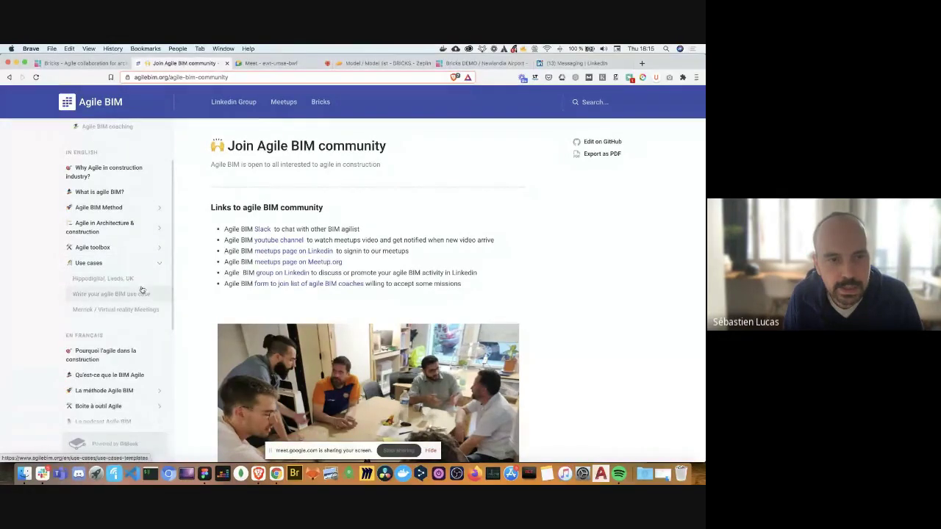
{"action": "left_click", "coordinate": [139, 279]}
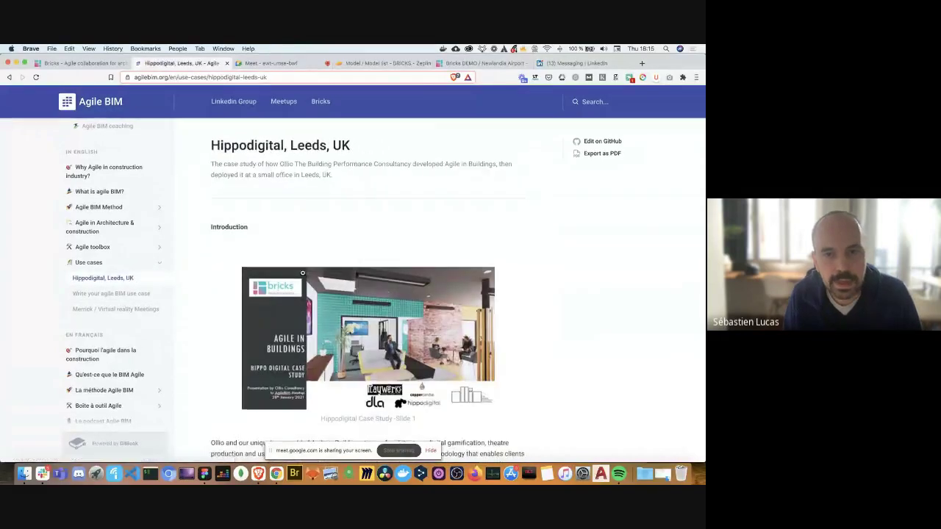
Skim the Hippodigital case study through the Agile Manifesto section and return to its beginning.
{"action": "scroll", "coordinate": [302, 273], "scroll_direction": "down", "scroll_amount": 10}
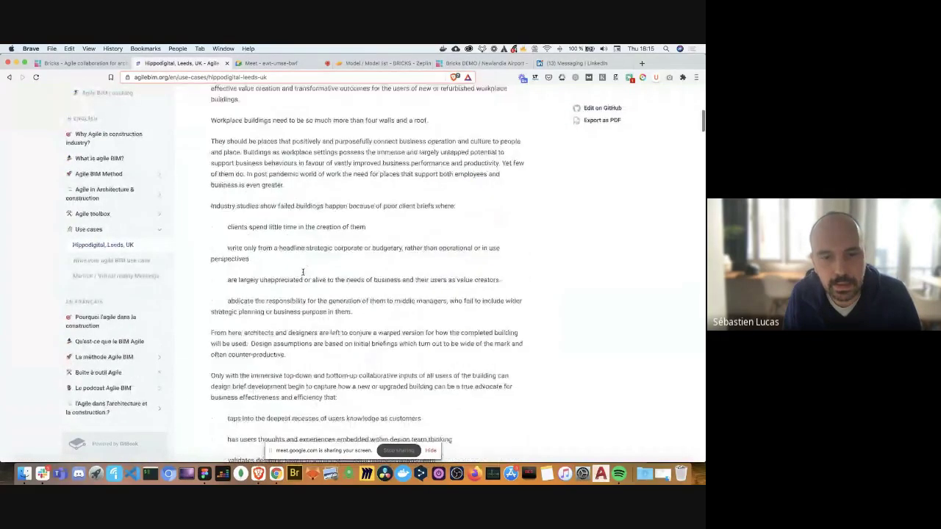
{"action": "scroll", "coordinate": [302, 273], "scroll_direction": "down", "scroll_amount": 5}
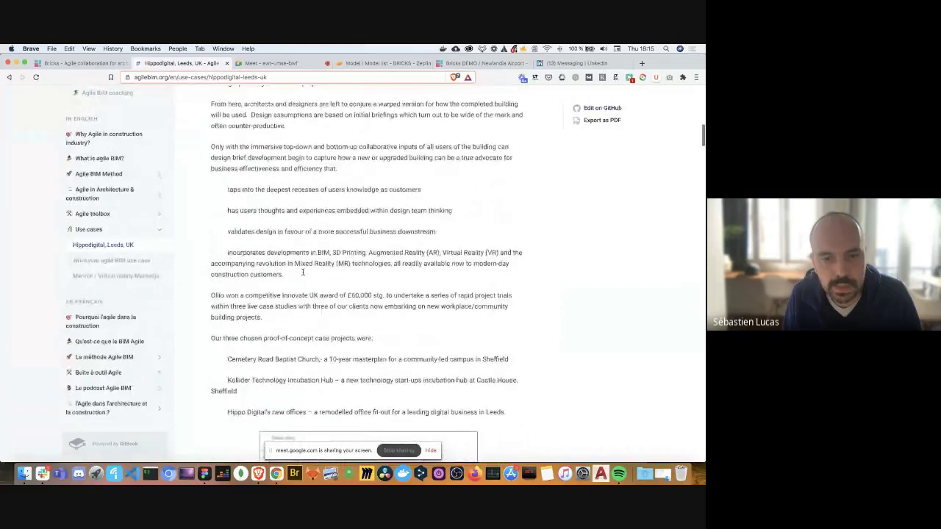
{"action": "scroll", "coordinate": [302, 273], "scroll_direction": "down", "scroll_amount": 7}
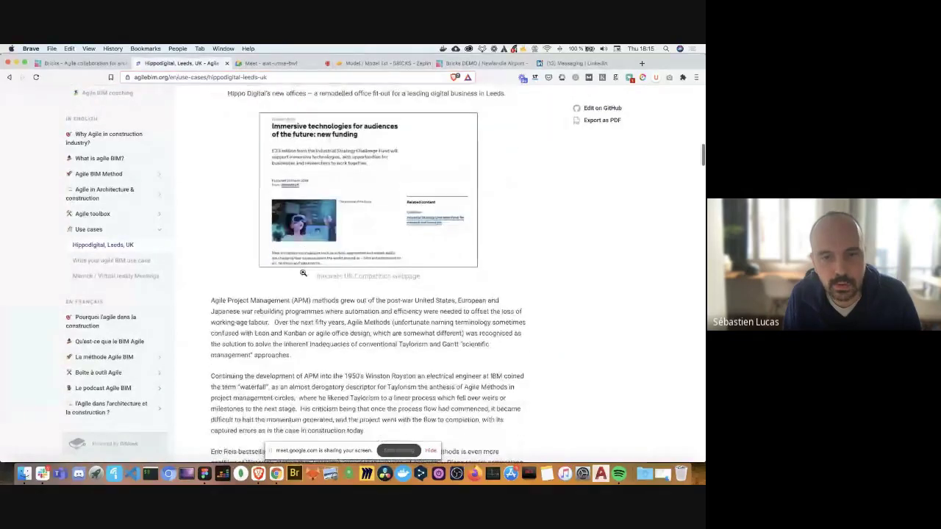
{"action": "scroll", "coordinate": [303, 272], "scroll_direction": "down", "scroll_amount": 6}
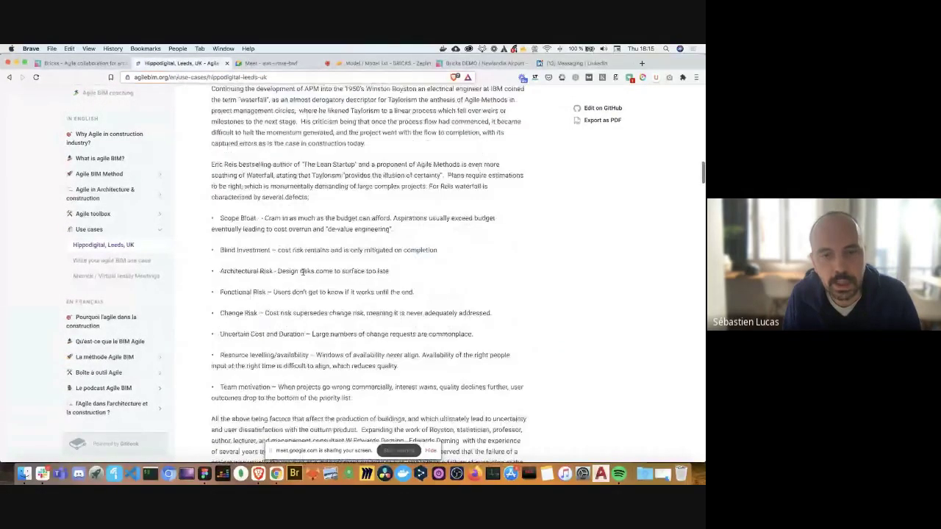
{"action": "scroll", "coordinate": [302, 272], "scroll_direction": "down", "scroll_amount": 7}
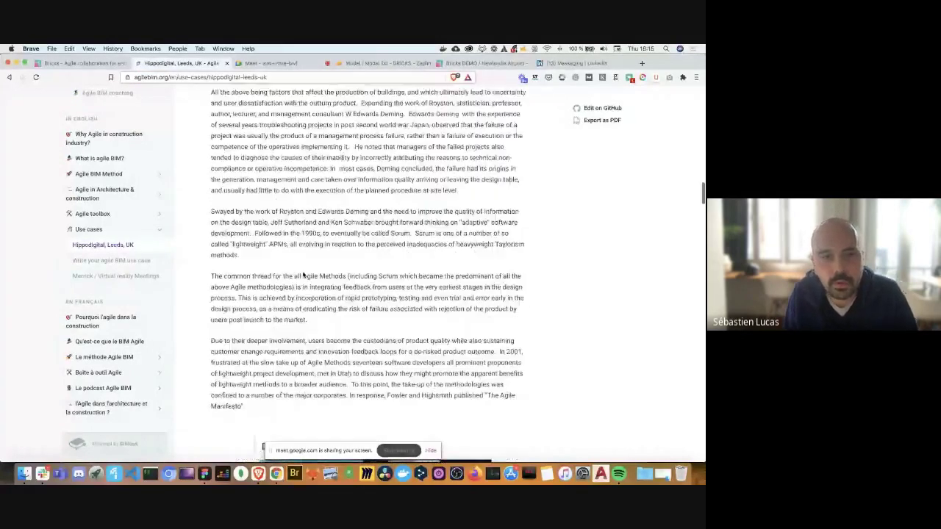
{"action": "scroll", "coordinate": [303, 274], "scroll_direction": "down", "scroll_amount": 4}
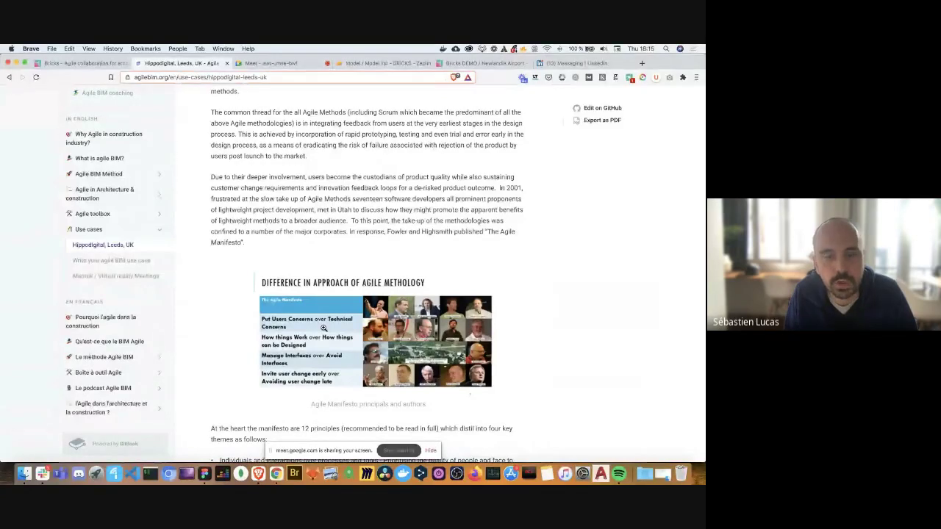
{"action": "scroll", "coordinate": [294, 312], "scroll_direction": "down", "scroll_amount": 15}
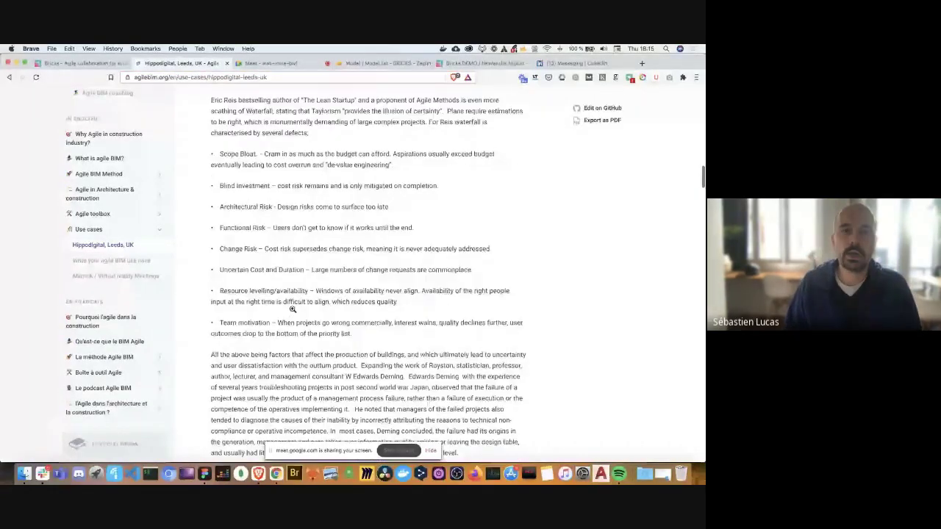
{"action": "scroll", "coordinate": [284, 211], "scroll_direction": "up", "scroll_amount": 20}
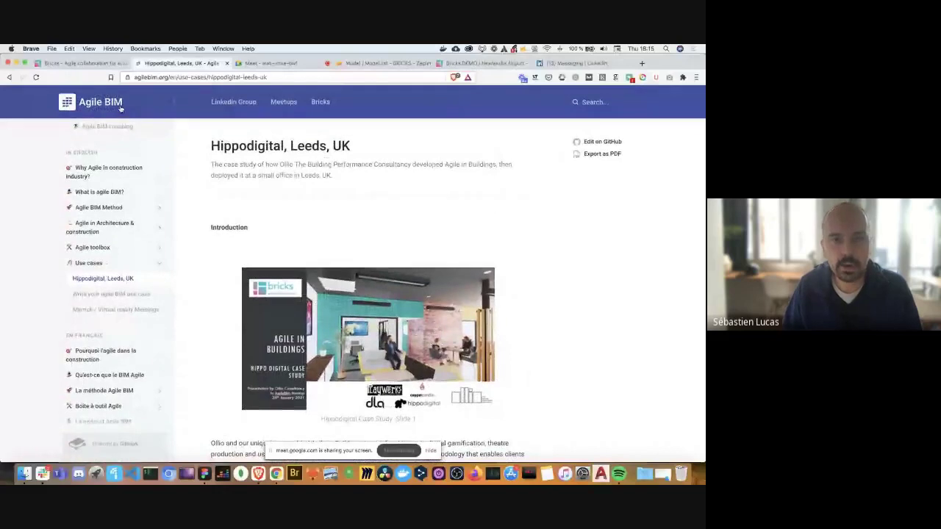
Switch to the Bricks app and show the Newlandia Airport project's weekly roadmap around Sprint 1 and Sprint 2.
{"action": "left_click", "coordinate": [468, 64]}
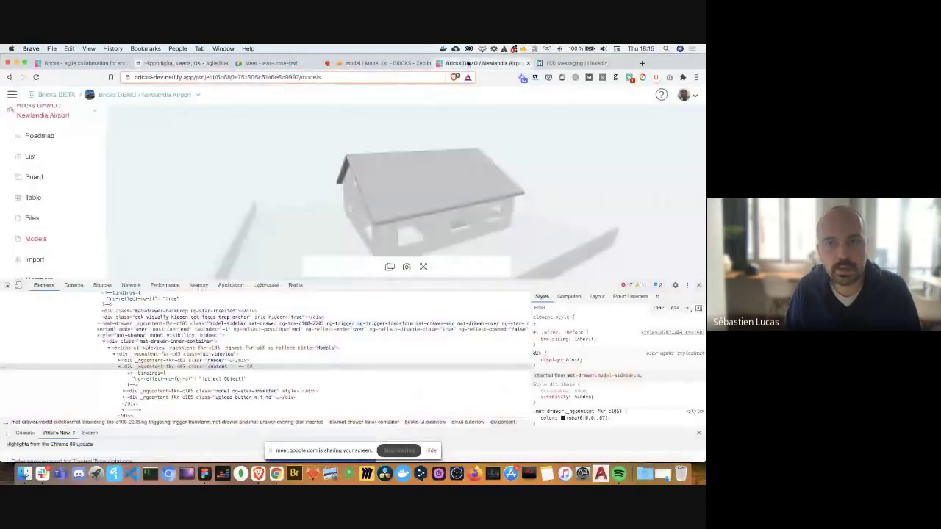
{"action": "left_click", "coordinate": [83, 62]}
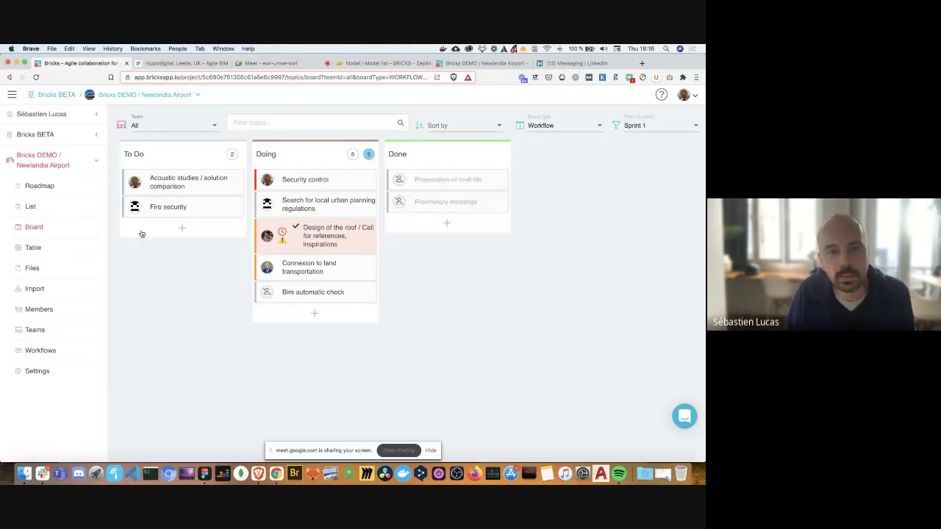
{"action": "left_click", "coordinate": [50, 186]}
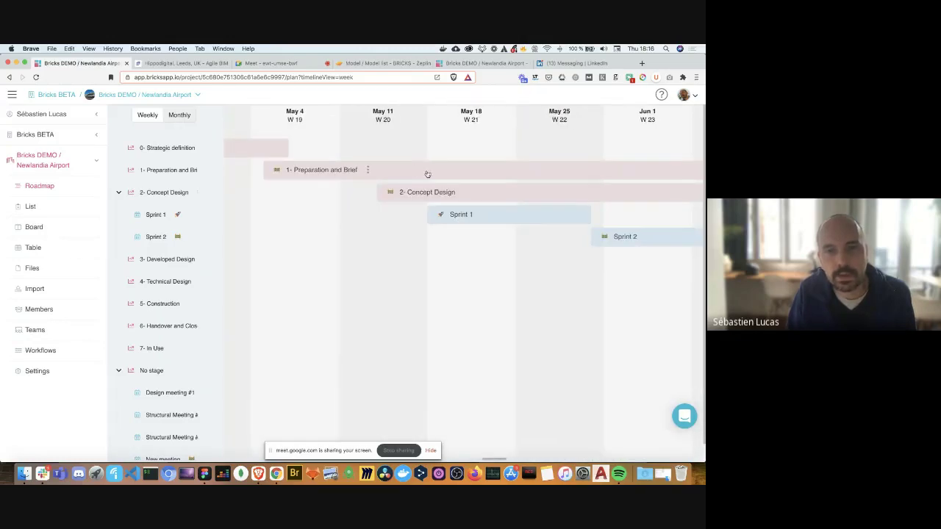
{"action": "scroll", "coordinate": [427, 174], "scroll_direction": "right", "scroll_amount": 3}
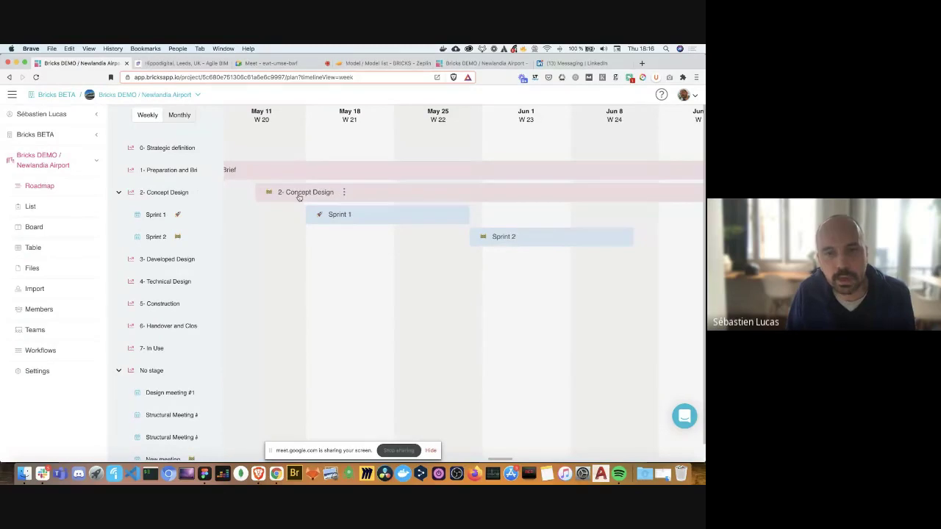
{"action": "left_click", "coordinate": [430, 450]}
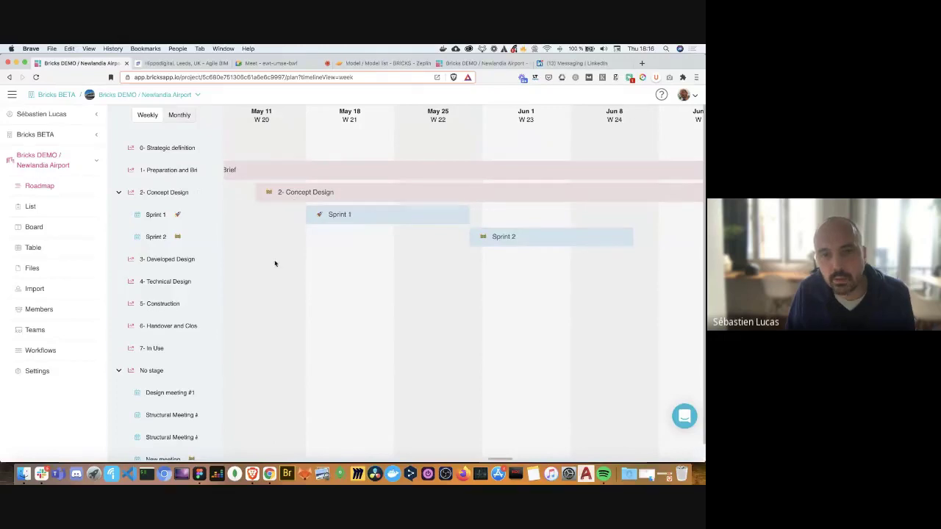
{"action": "scroll", "coordinate": [322, 246], "scroll_direction": "right", "scroll_amount": 2}
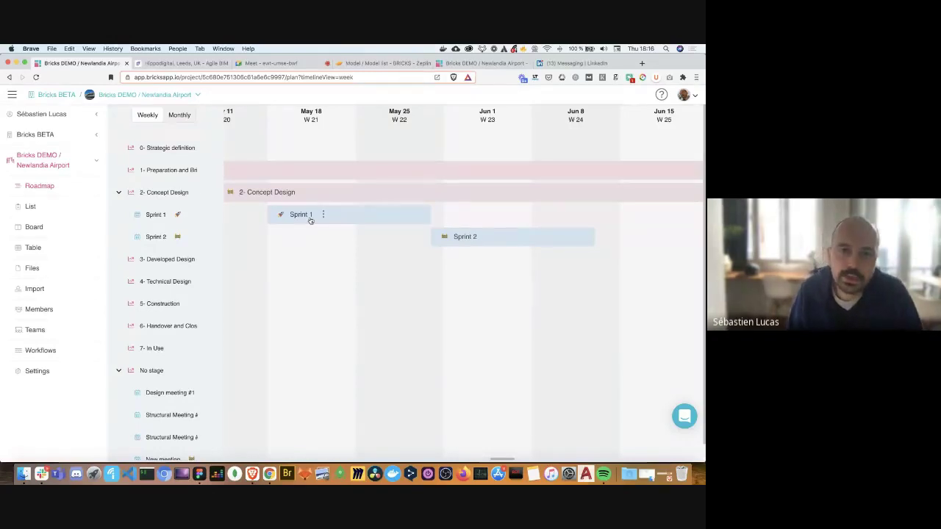
Open Sprint 1 from the Concept Design stage of the roadmap to show its topics.
{"action": "left_click", "coordinate": [301, 215]}
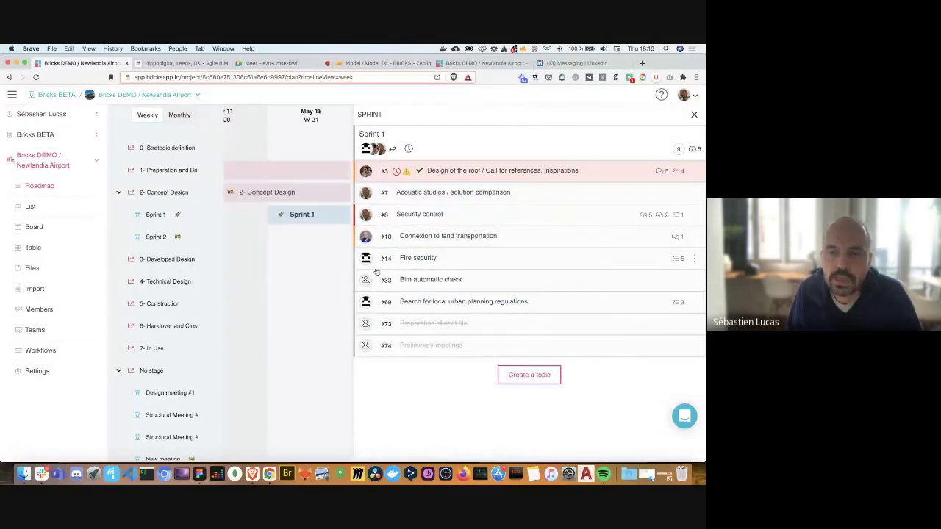
{"action": "scroll", "coordinate": [324, 278], "scroll_direction": "right", "scroll_amount": 3}
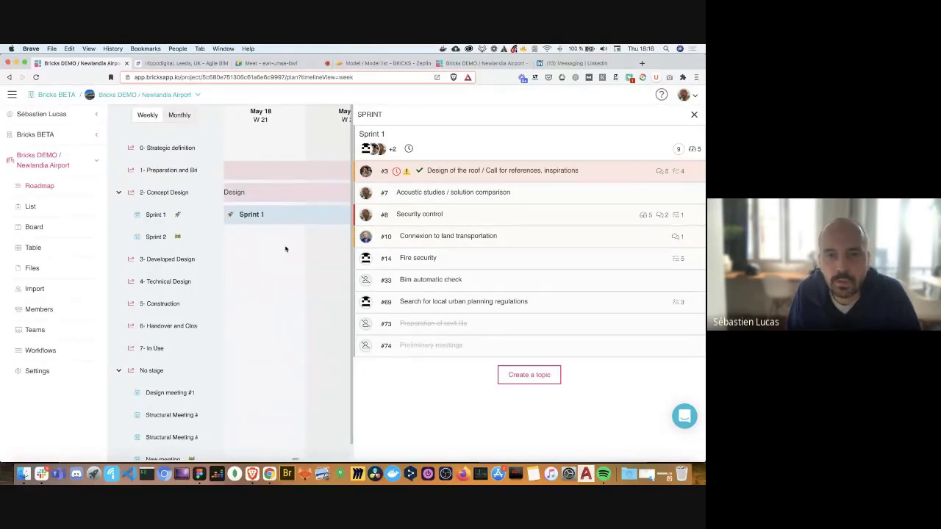
{"action": "scroll", "coordinate": [286, 248], "scroll_direction": "right", "scroll_amount": 1}
{"action": "scroll", "coordinate": [286, 248], "scroll_direction": "left", "scroll_amount": 1}
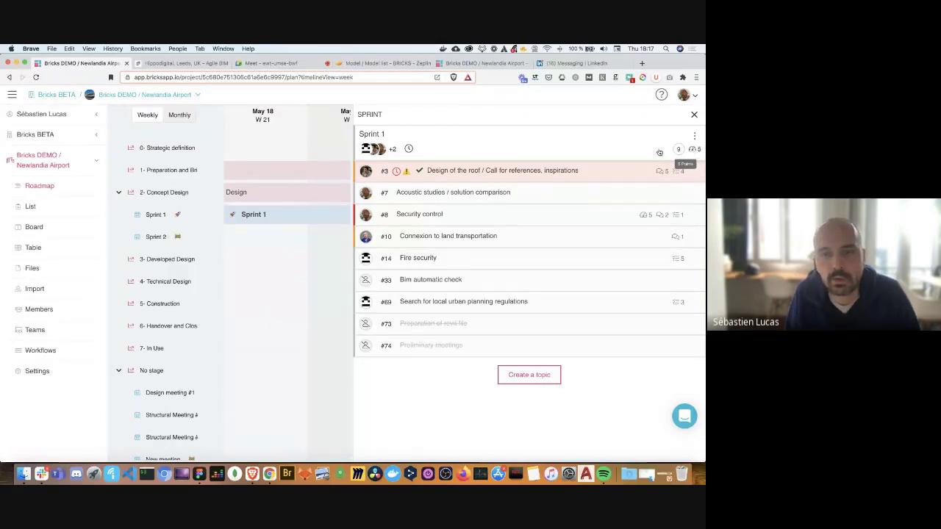
View the details of the Acoustic studies / solution comparison topic and return to the Sprint 1 topic list.
{"action": "left_click", "coordinate": [506, 193]}
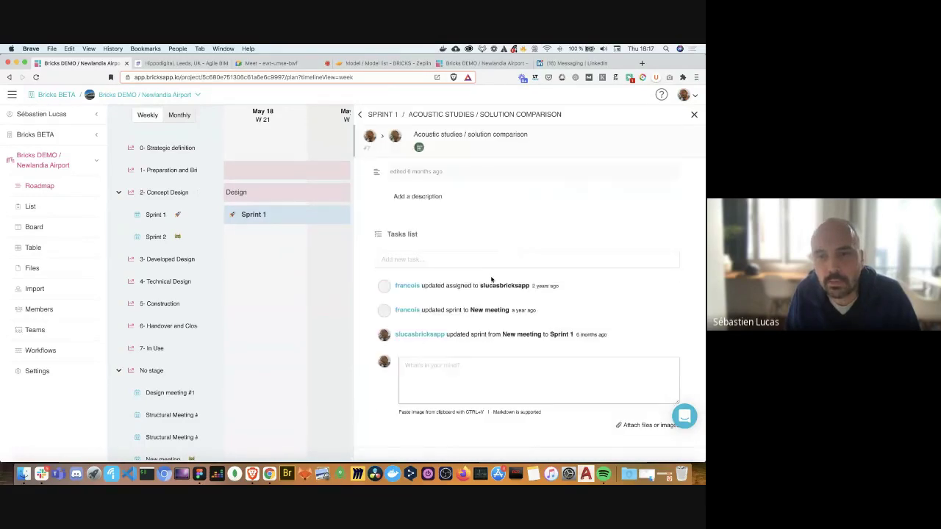
{"action": "left_click", "coordinate": [464, 257]}
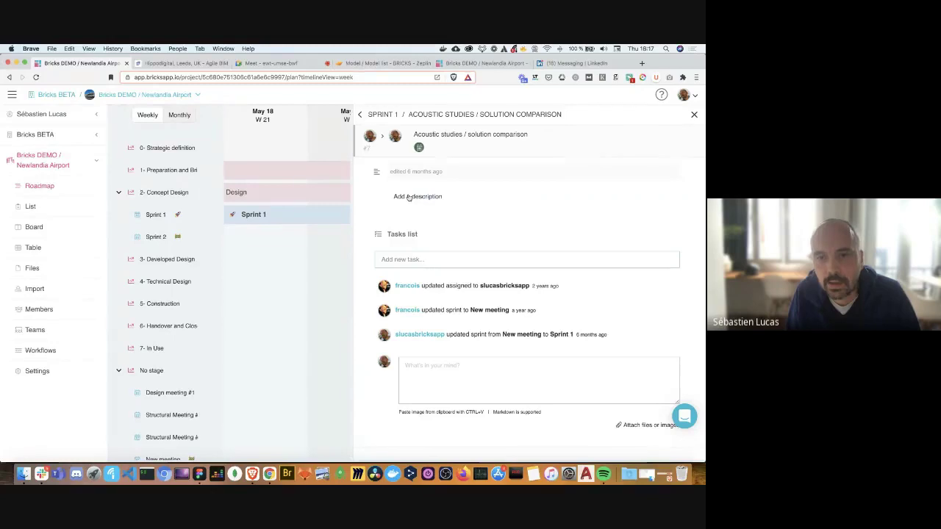
{"action": "left_click", "coordinate": [360, 117]}
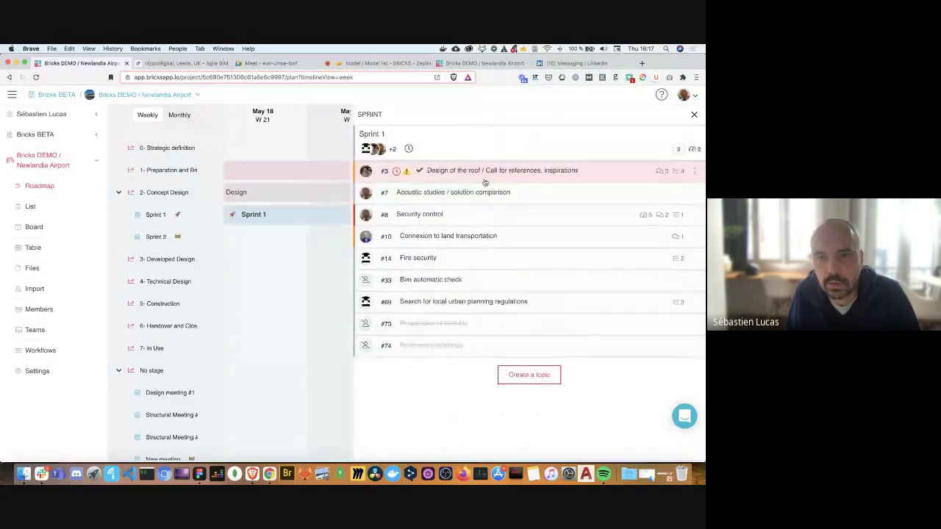
Review the Design of the roof topic's description, tasks and first task's assignee choices, then return to the Sprint 1 topic list.
{"action": "left_click", "coordinate": [618, 177]}
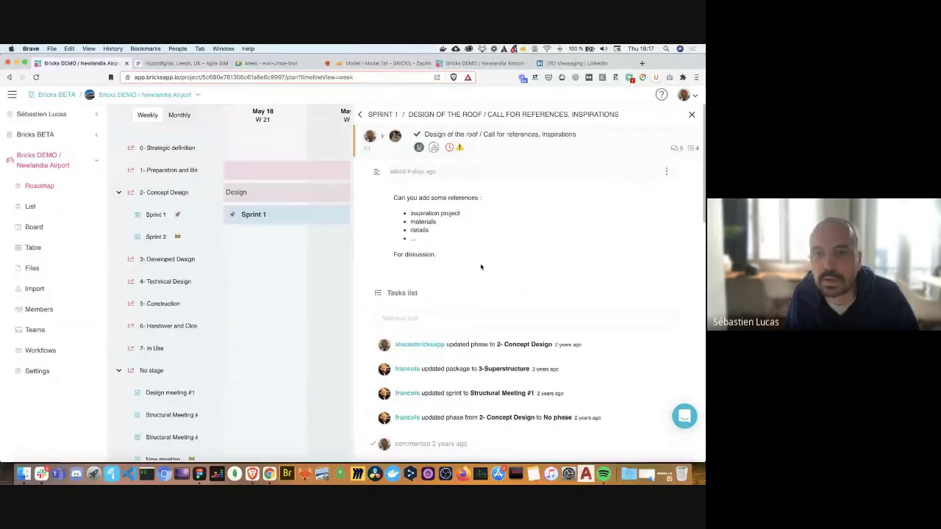
{"action": "scroll", "coordinate": [481, 267], "scroll_direction": "down", "scroll_amount": 2}
{"action": "scroll", "coordinate": [458, 305], "scroll_direction": "down", "scroll_amount": 1}
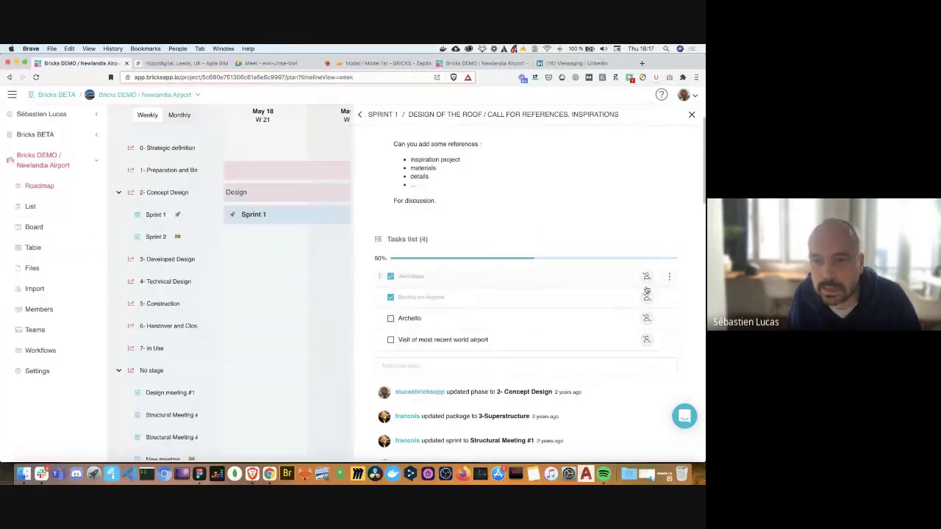
{"action": "left_click", "coordinate": [647, 279]}
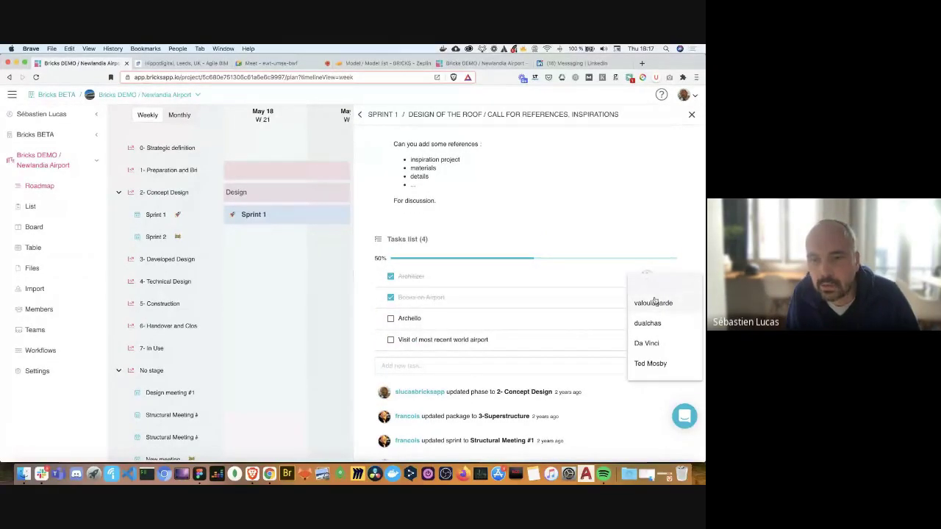
{"action": "left_click", "coordinate": [627, 243]}
{"action": "scroll", "coordinate": [628, 244], "scroll_direction": "up", "scroll_amount": 2}
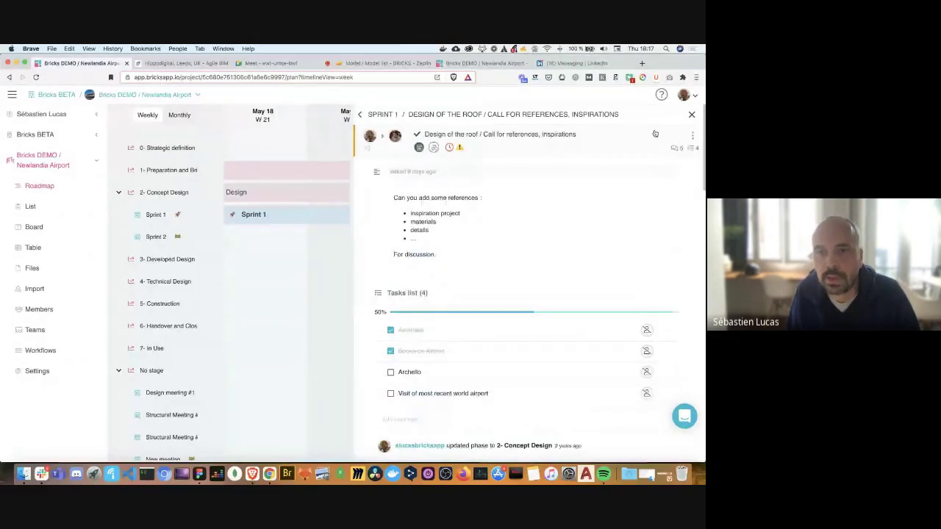
{"action": "left_click", "coordinate": [371, 115]}
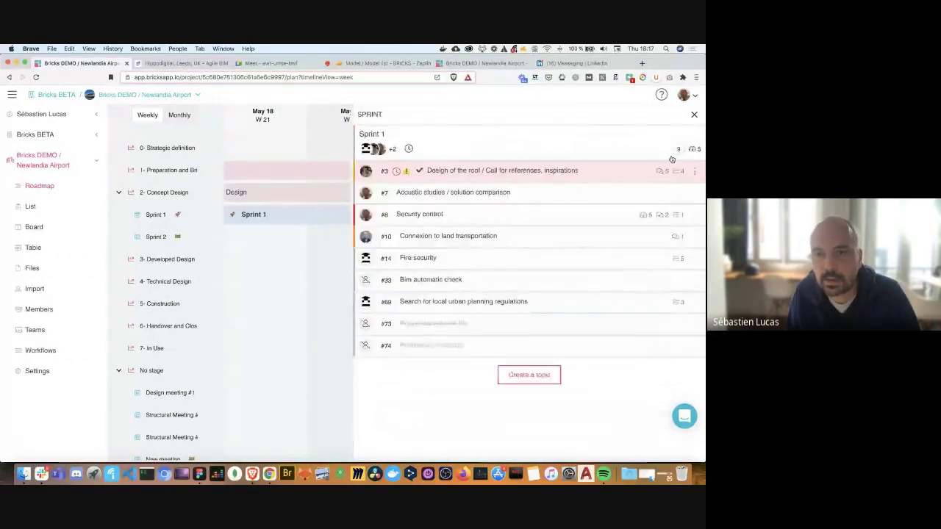
Show Sprint 1's topics on the workflow board.
{"action": "left_click", "coordinate": [693, 136]}
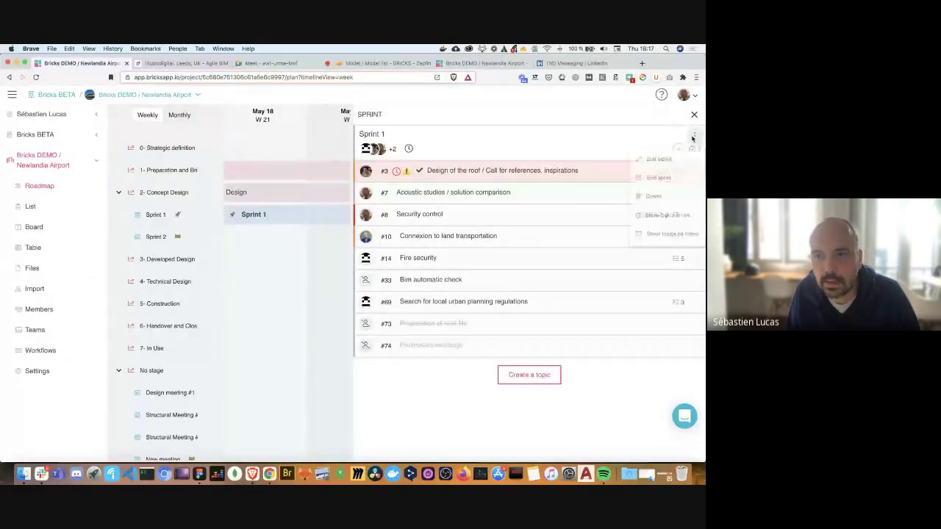
{"action": "left_click", "coordinate": [660, 240]}
{"action": "left_click", "coordinate": [660, 240]}
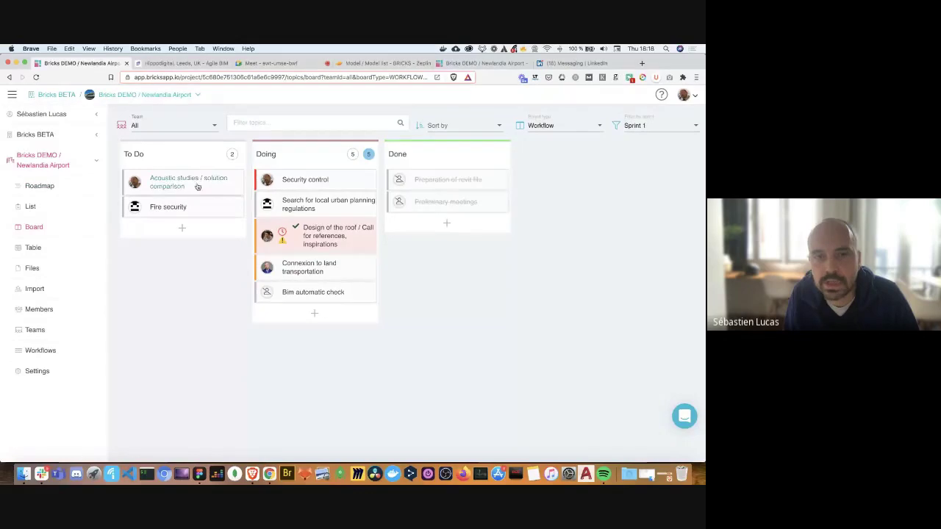
Review the team filter choices, view the General team's board and return to the board for all teams.
{"action": "left_click", "coordinate": [195, 130]}
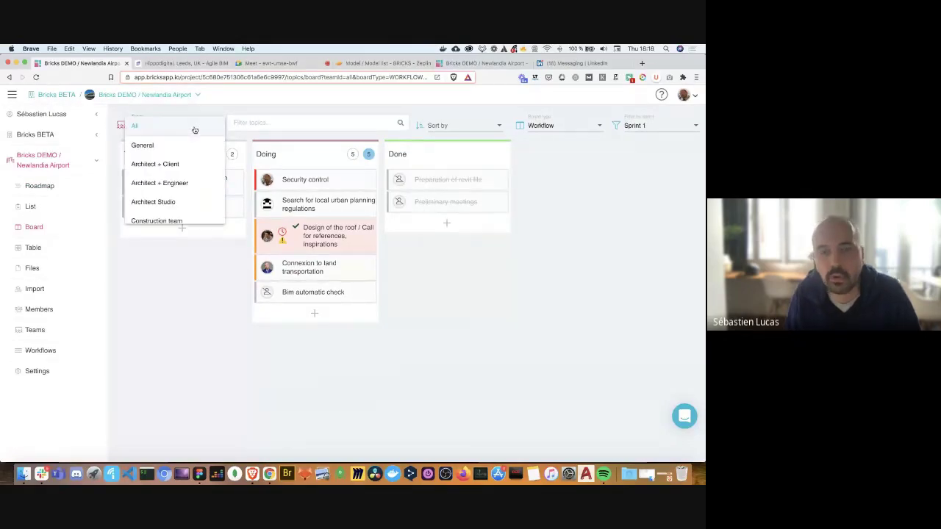
{"action": "left_click", "coordinate": [258, 120]}
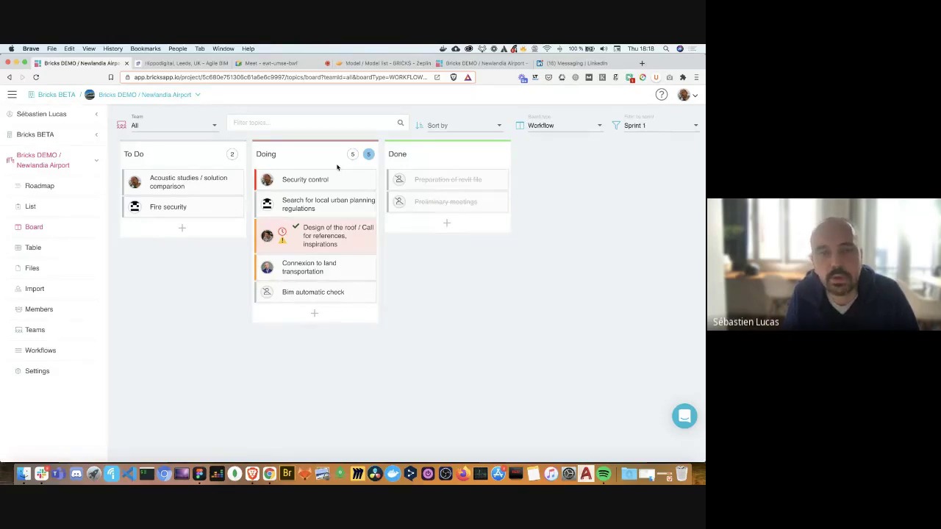
{"action": "left_click", "coordinate": [198, 128]}
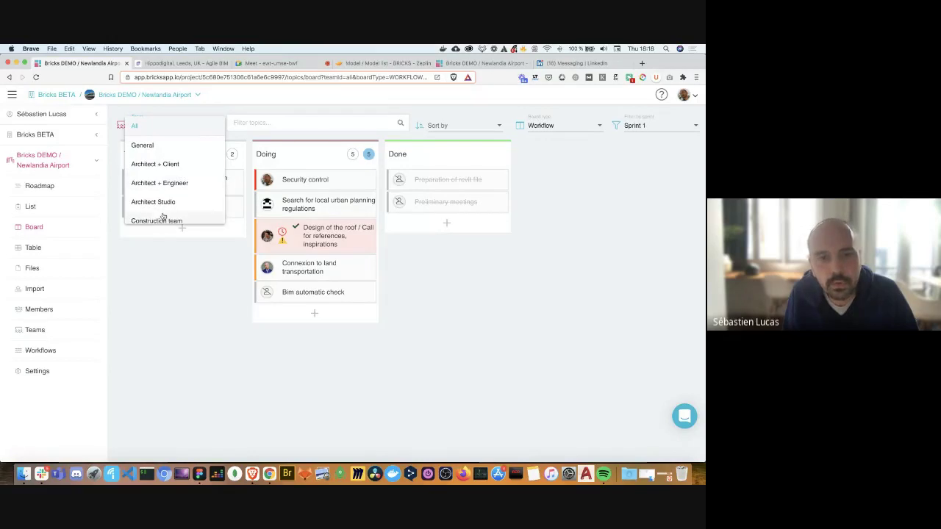
{"action": "left_click", "coordinate": [165, 151]}
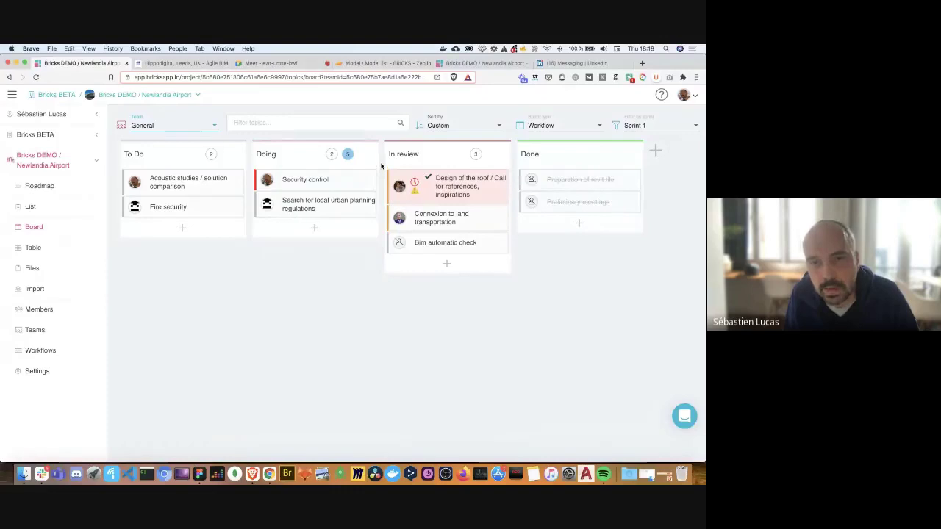
{"action": "left_click", "coordinate": [163, 126]}
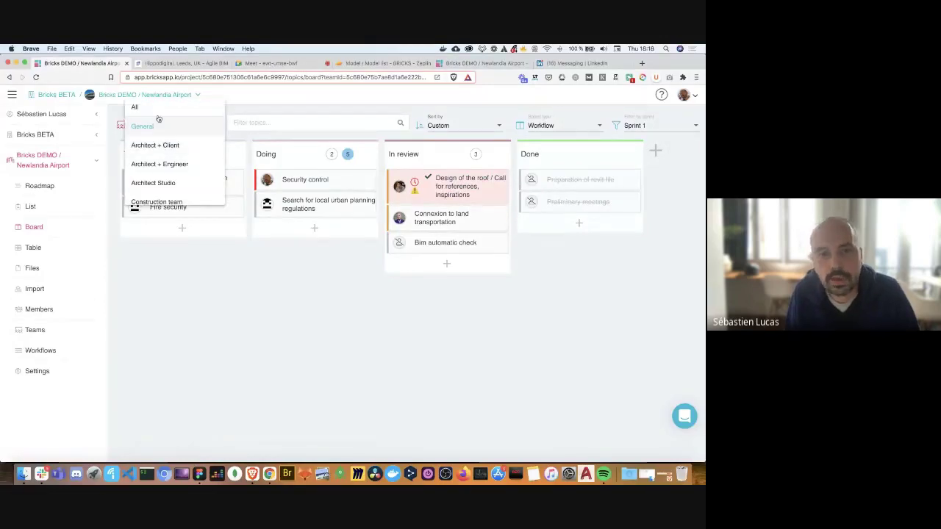
{"action": "left_click", "coordinate": [158, 115]}
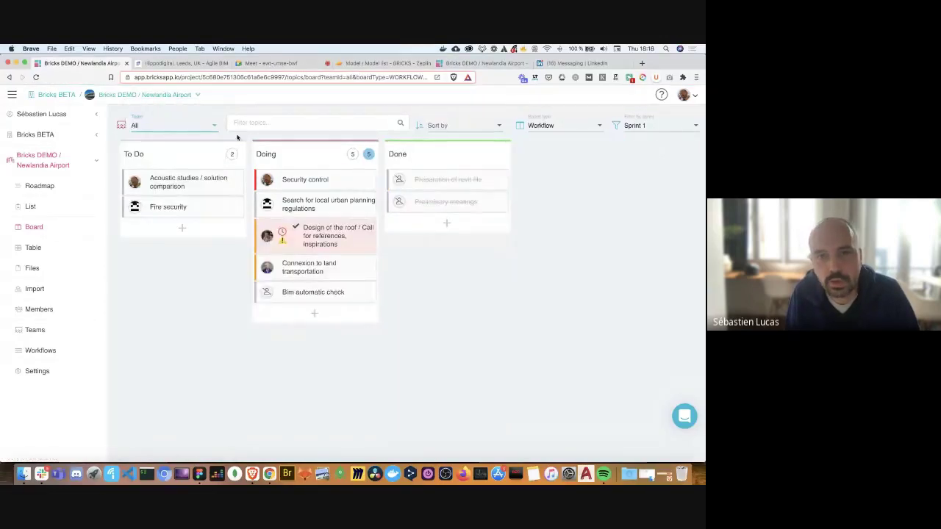
Group the board by sprint, and move the Ventilations topic to Sprint 1 and Typologies comparison to Sprint 2.
{"action": "left_click", "coordinate": [568, 130]}
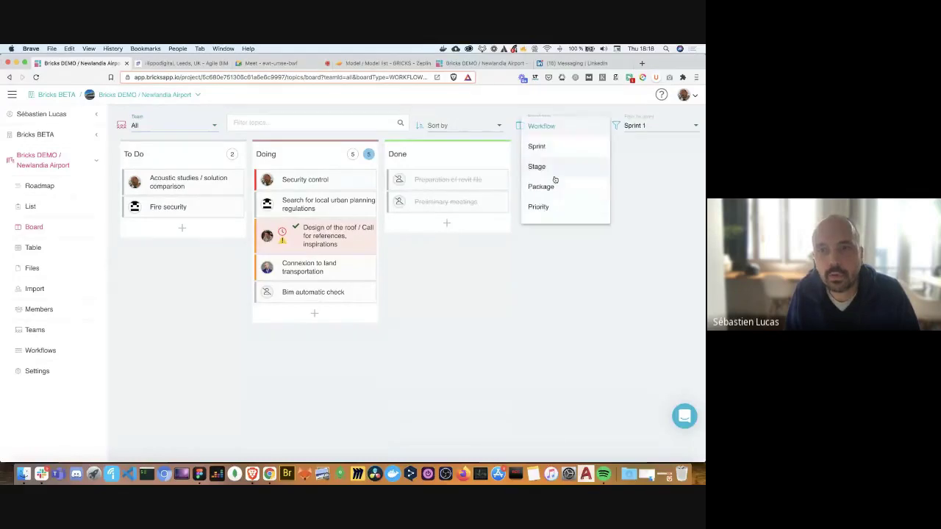
{"action": "scroll", "coordinate": [552, 176], "scroll_direction": "down", "scroll_amount": 2}
{"action": "scroll", "coordinate": [550, 165], "scroll_direction": "up", "scroll_amount": 3}
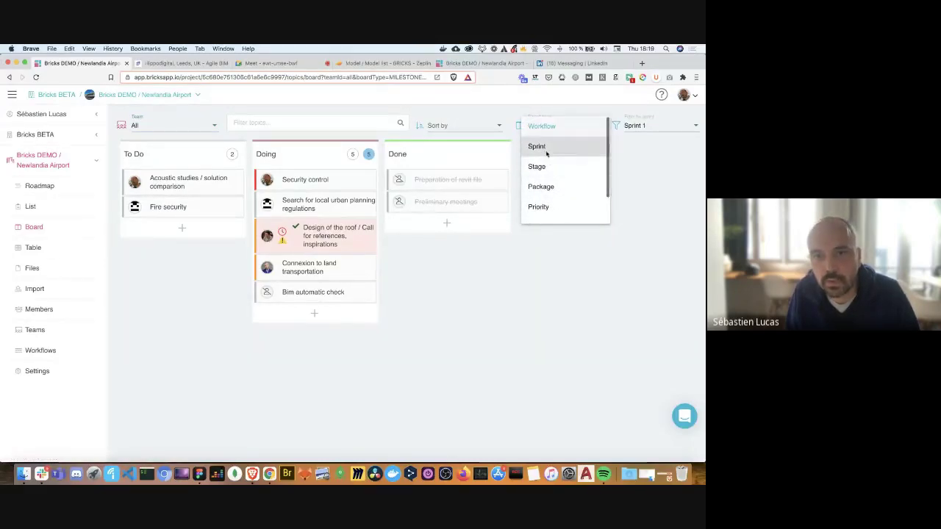
{"action": "left_click", "coordinate": [545, 150]}
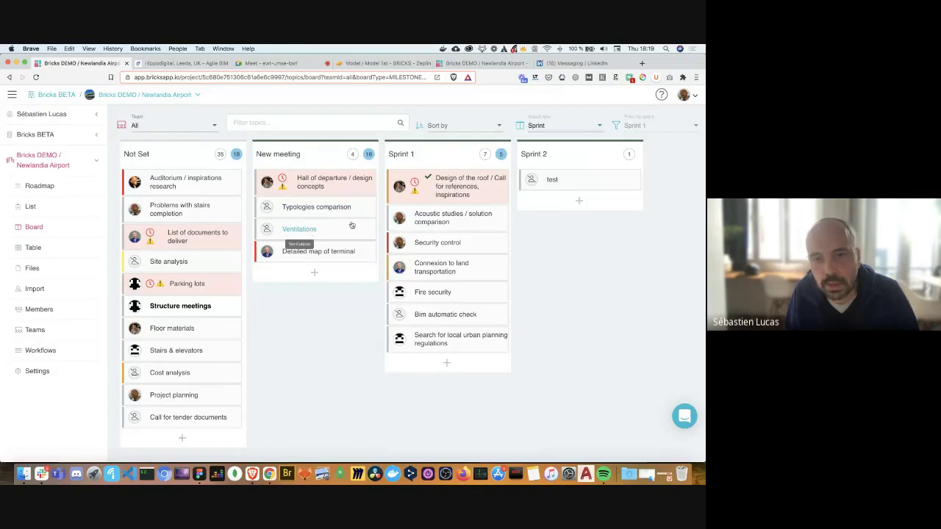
{"action": "left_click_drag", "start_coordinate": [351, 226], "coordinate": [428, 213]}
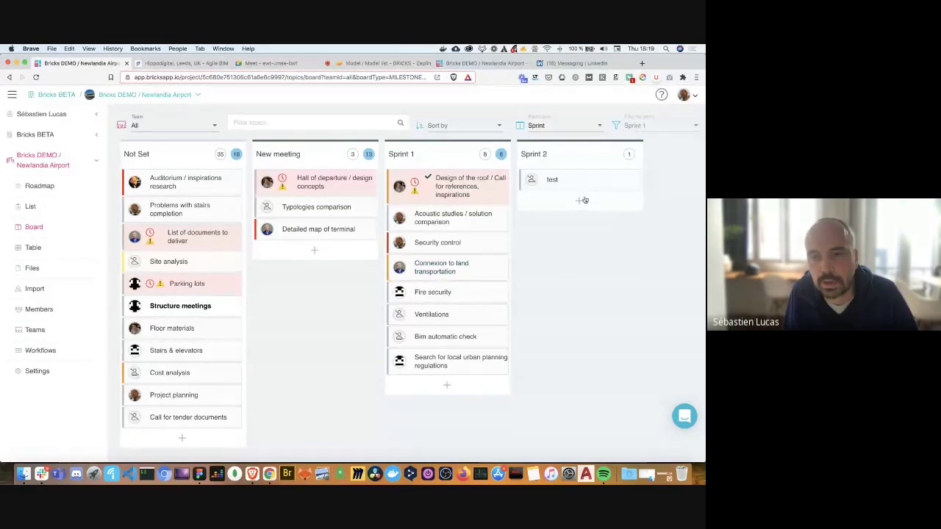
{"action": "left_click_drag", "start_coordinate": [303, 213], "coordinate": [574, 192]}
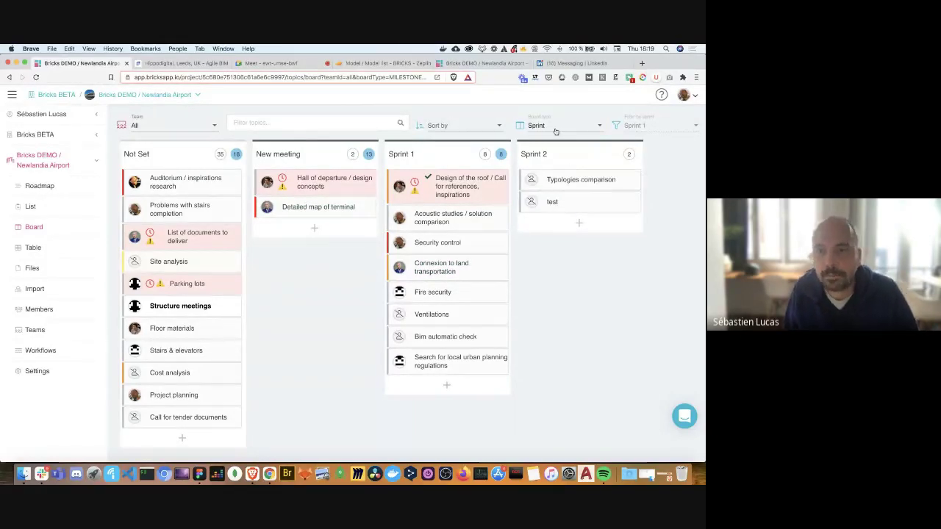
Show the board by assignments to review the assignee columns, and regroup it by end date.
{"action": "left_click", "coordinate": [555, 126]}
{"action": "scroll", "coordinate": [554, 173], "scroll_direction": "down", "scroll_amount": 3}
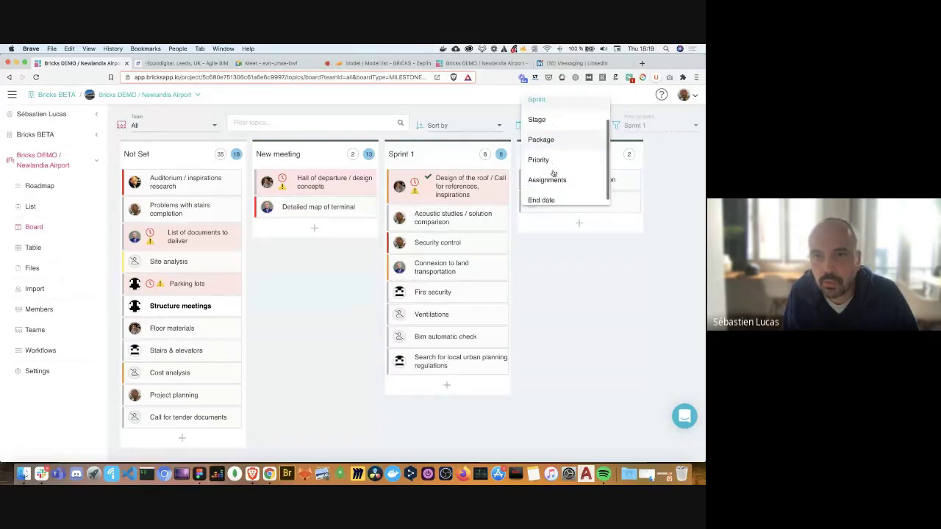
{"action": "left_click", "coordinate": [550, 174]}
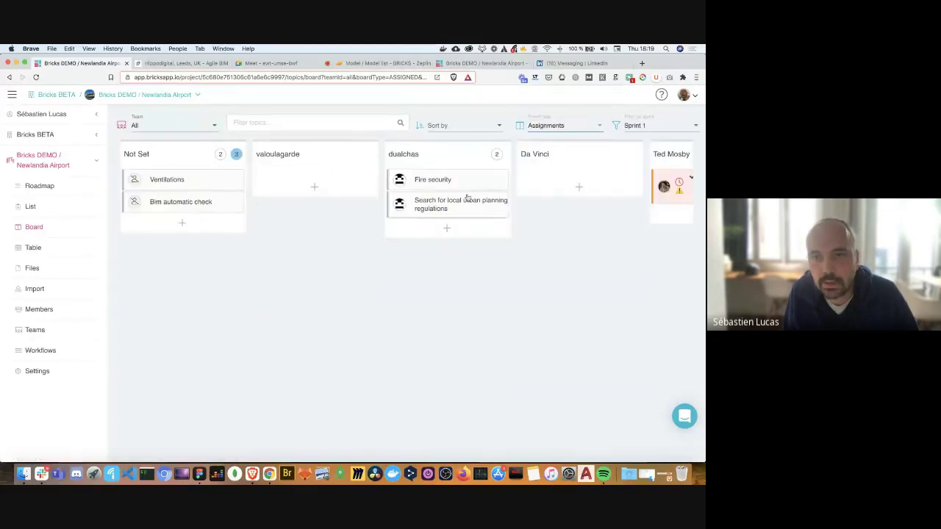
{"action": "scroll", "coordinate": [467, 197], "scroll_direction": "right", "scroll_amount": 3}
{"action": "scroll", "coordinate": [467, 197], "scroll_direction": "right", "scroll_amount": 3}
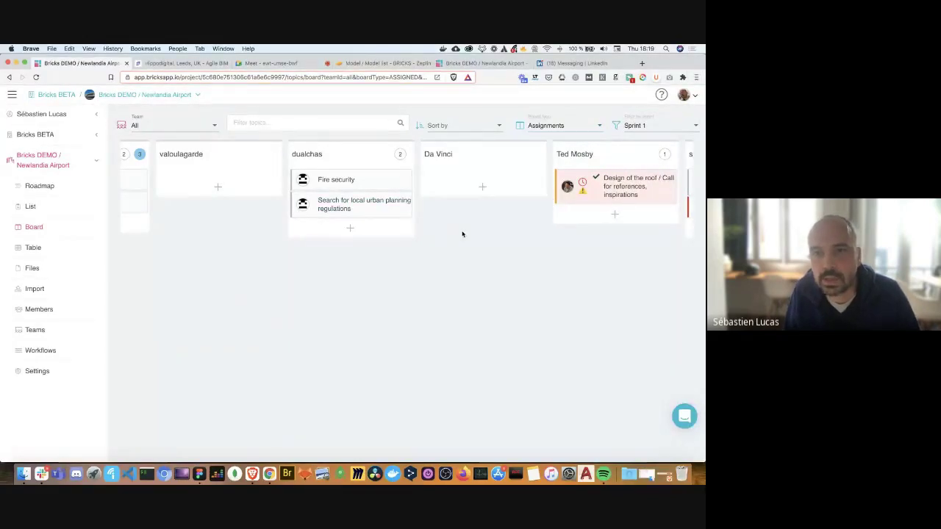
{"action": "scroll", "coordinate": [463, 234], "scroll_direction": "left", "scroll_amount": 3}
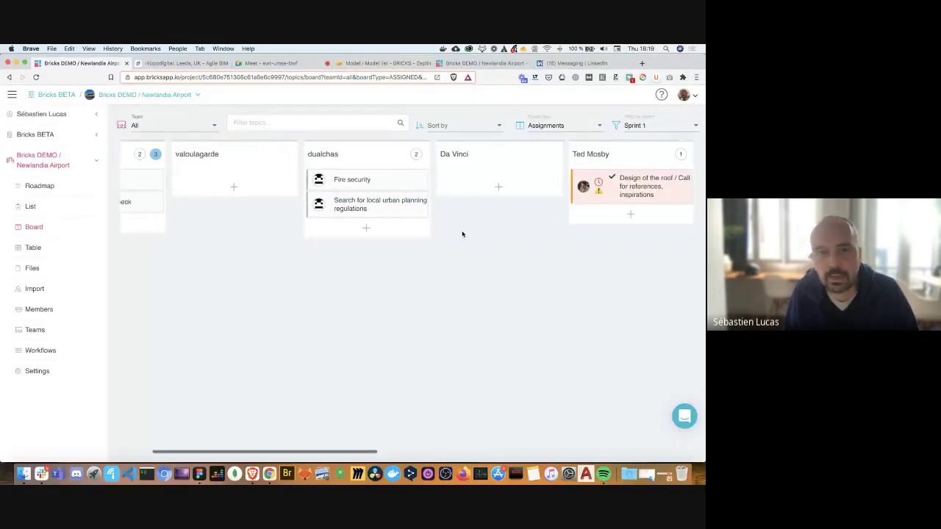
{"action": "left_click", "coordinate": [553, 127]}
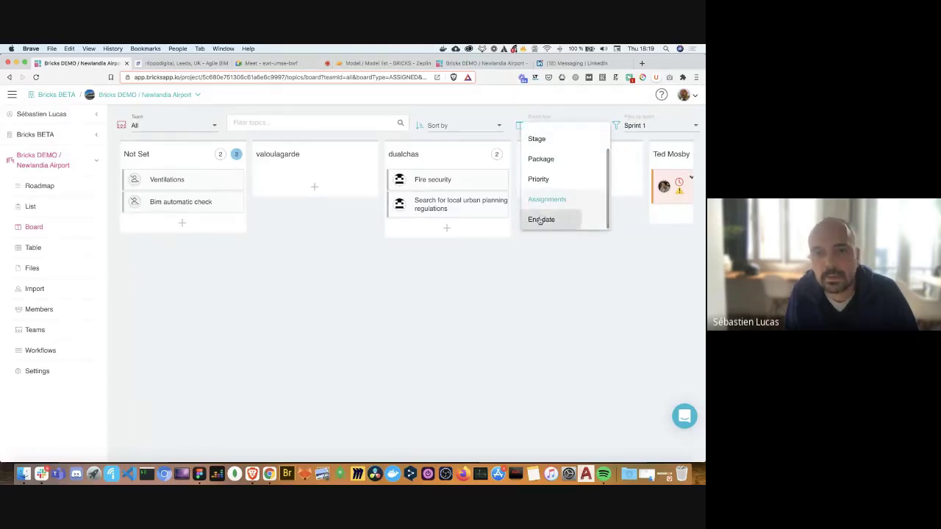
{"action": "left_click", "coordinate": [540, 220]}
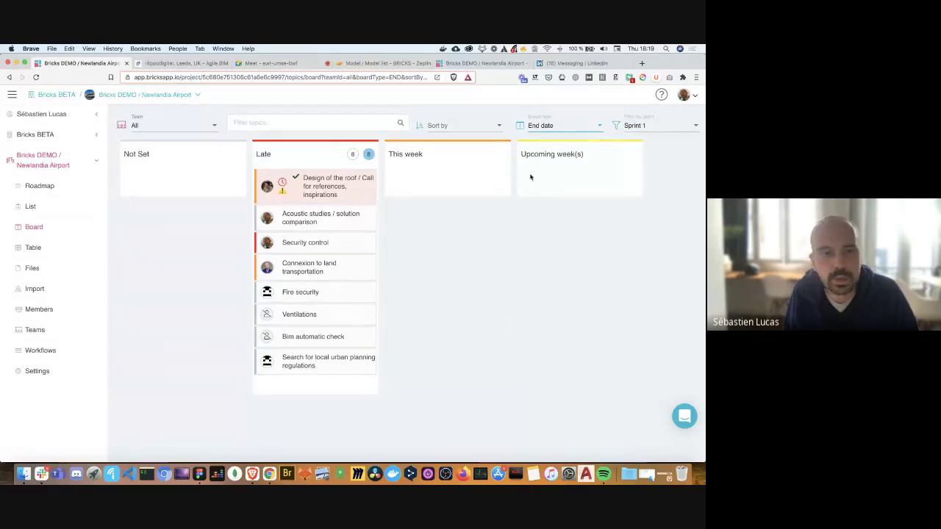
Start a BCF topic import into the project with BIMscreen.bcfzip from the clean BCF folder.
{"action": "left_click", "coordinate": [46, 299]}
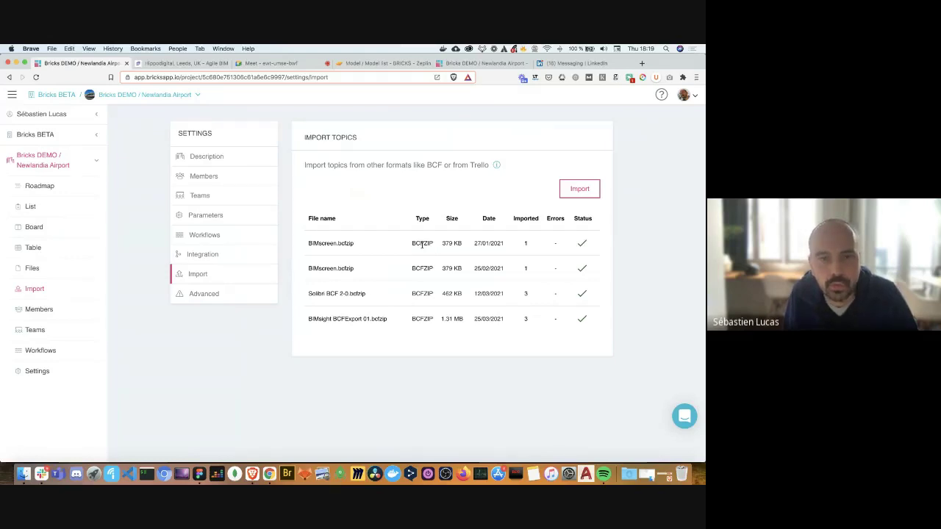
{"action": "left_click", "coordinate": [579, 189]}
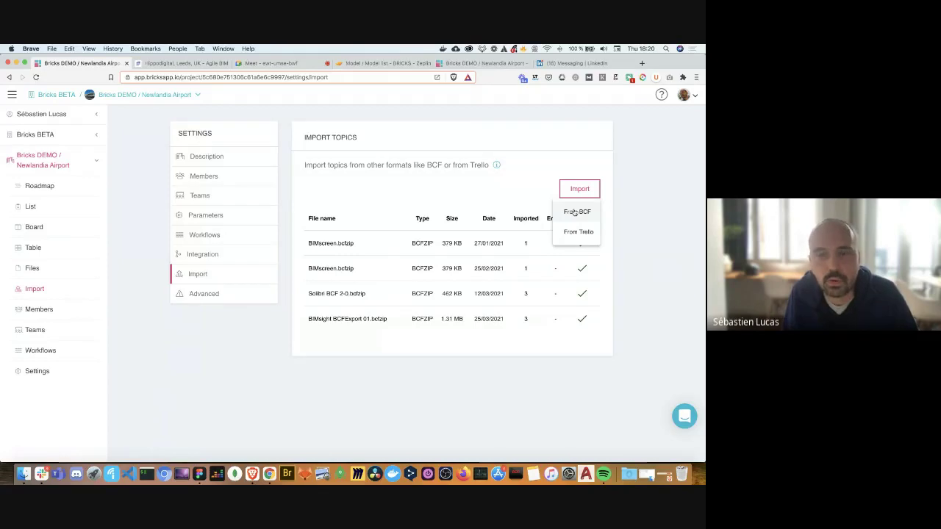
{"action": "left_click", "coordinate": [574, 213]}
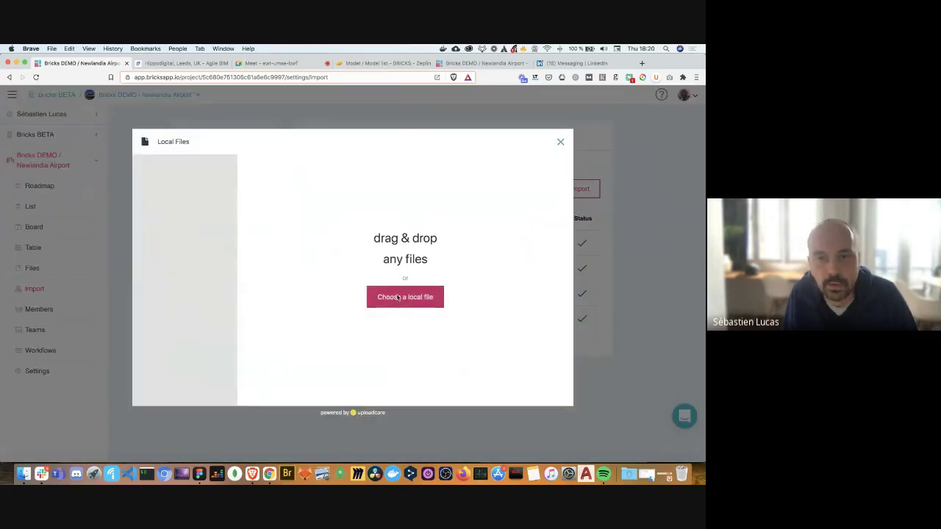
{"action": "left_click", "coordinate": [403, 297]}
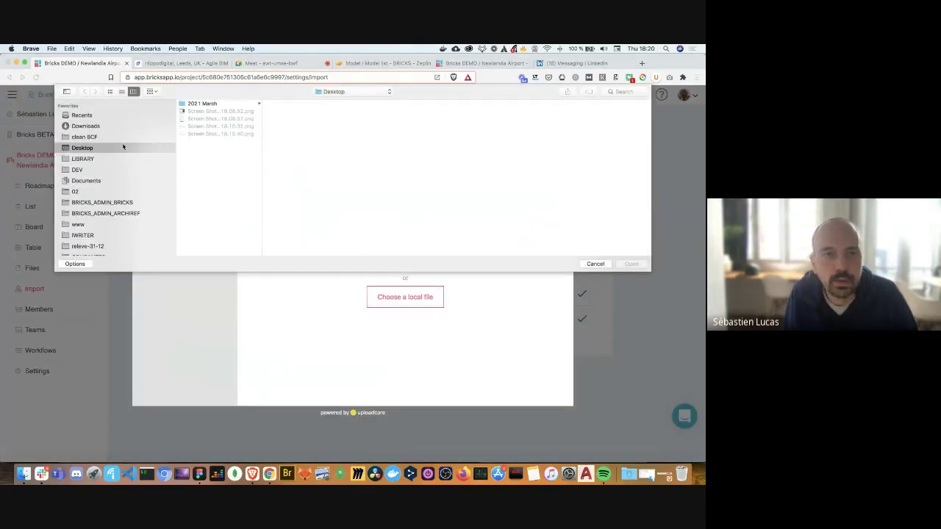
{"action": "left_click", "coordinate": [87, 137]}
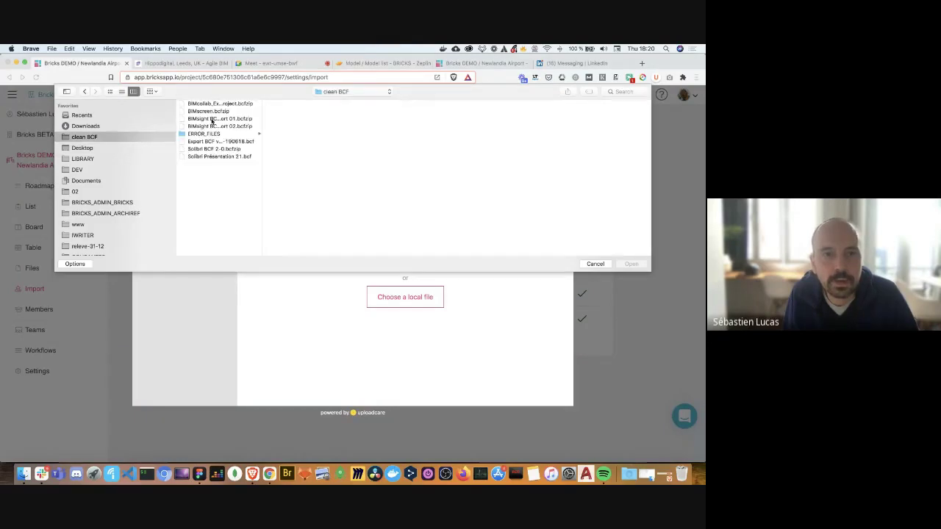
{"action": "left_click", "coordinate": [211, 119]}
{"action": "left_click", "coordinate": [211, 112]}
{"action": "double_click", "coordinate": [212, 112]}
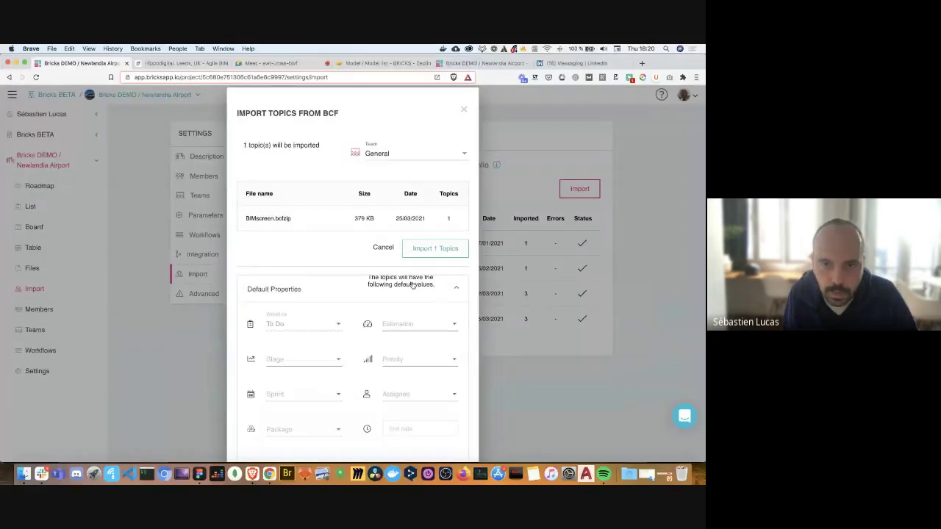
Review the team and default stage choices for the BCF import, and close it without importing.
{"action": "left_click", "coordinate": [405, 153]}
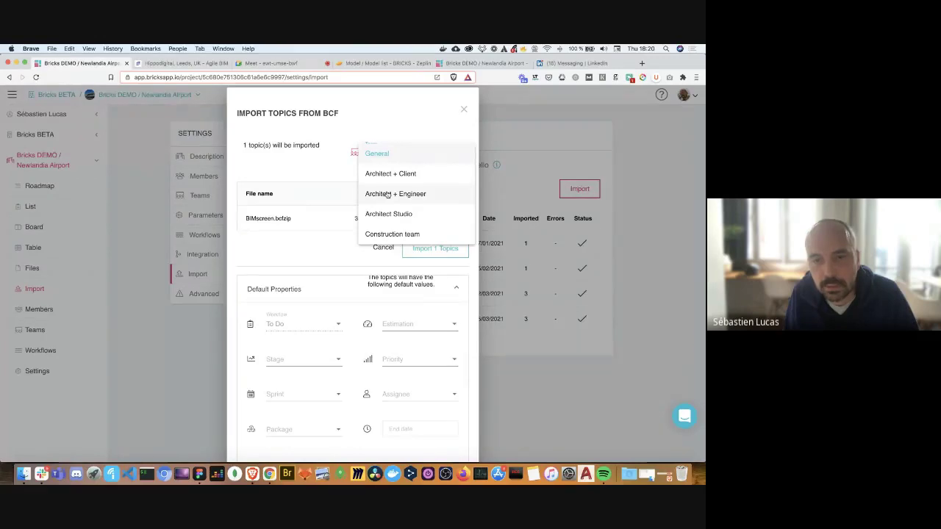
{"action": "left_click", "coordinate": [338, 234]}
{"action": "left_click", "coordinate": [319, 363]}
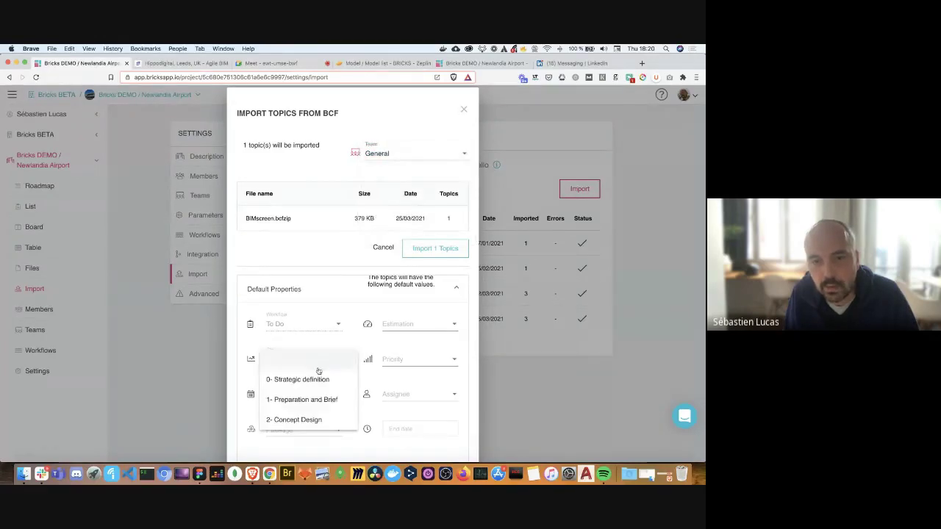
{"action": "left_click", "coordinate": [318, 274]}
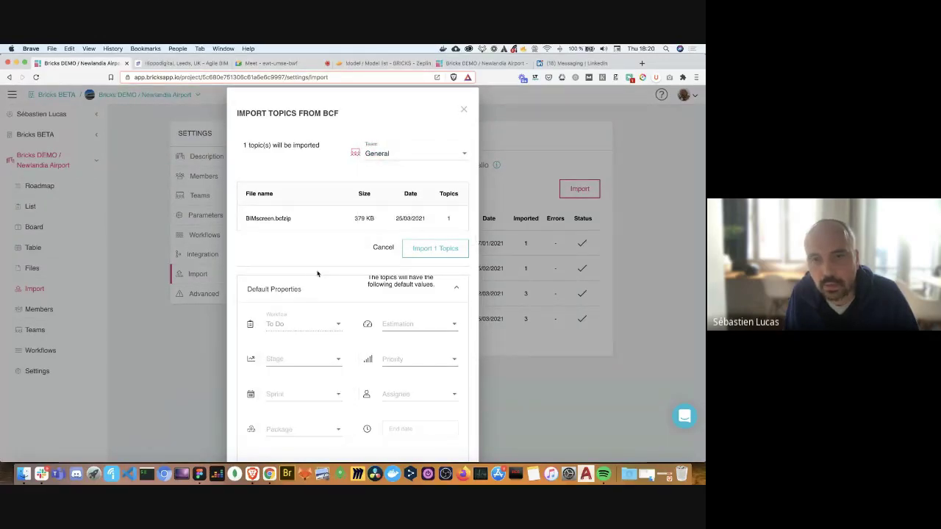
{"action": "left_click", "coordinate": [463, 110]}
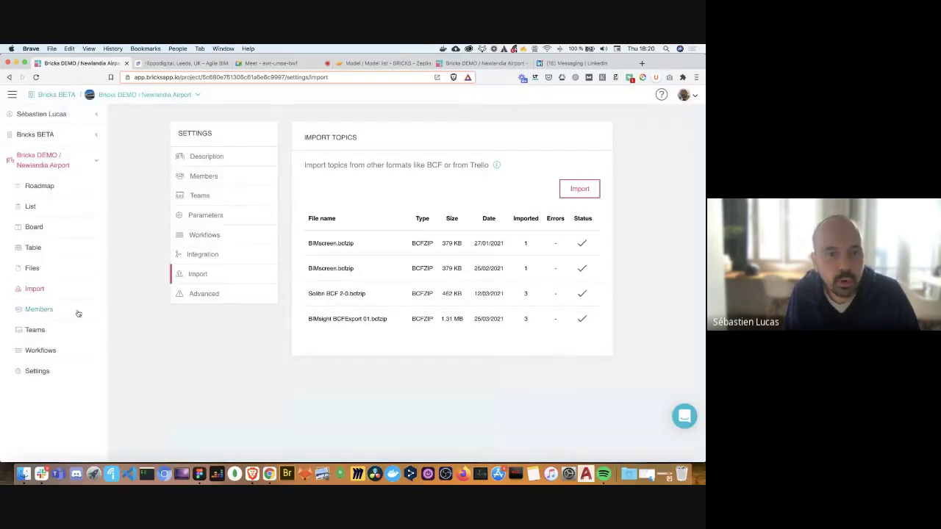
Switch to the development version's Models page and examine the 3D house model from inside and outside.
{"action": "left_click", "coordinate": [463, 65]}
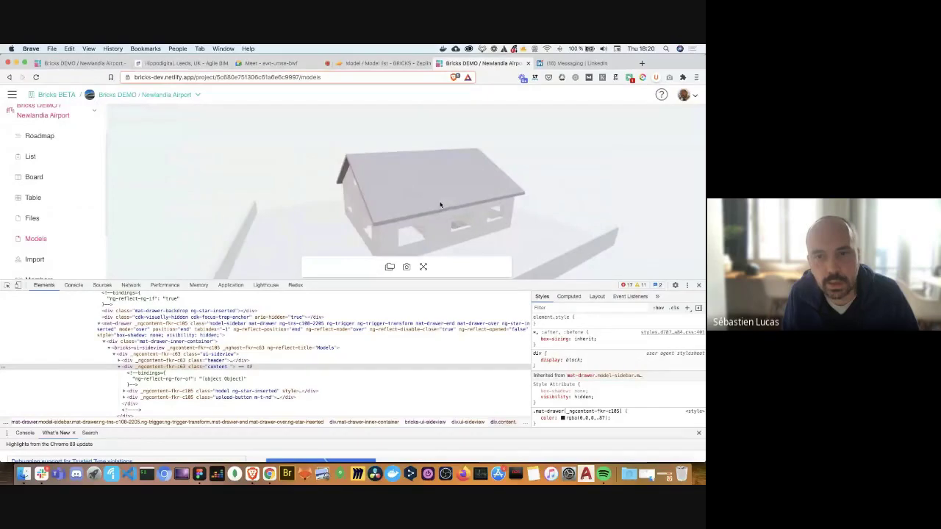
{"action": "left_click_drag", "start_coordinate": [441, 205], "coordinate": [394, 205]}
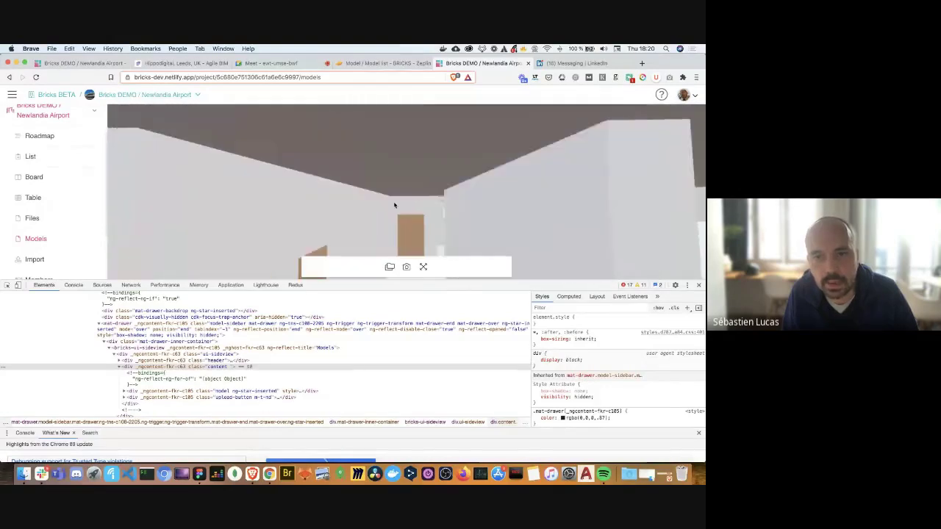
{"action": "scroll", "coordinate": [397, 205], "scroll_direction": "up", "scroll_amount": 5}
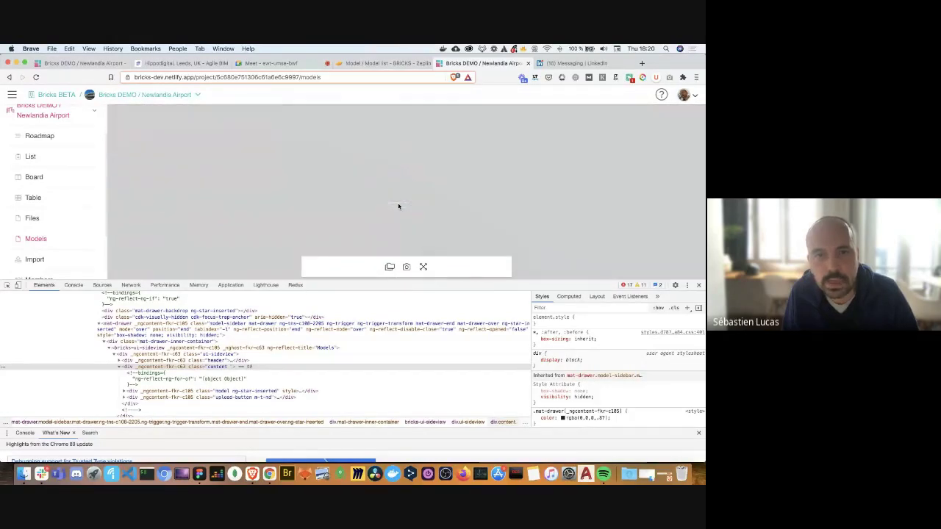
{"action": "scroll", "coordinate": [399, 205], "scroll_direction": "down", "scroll_amount": 3}
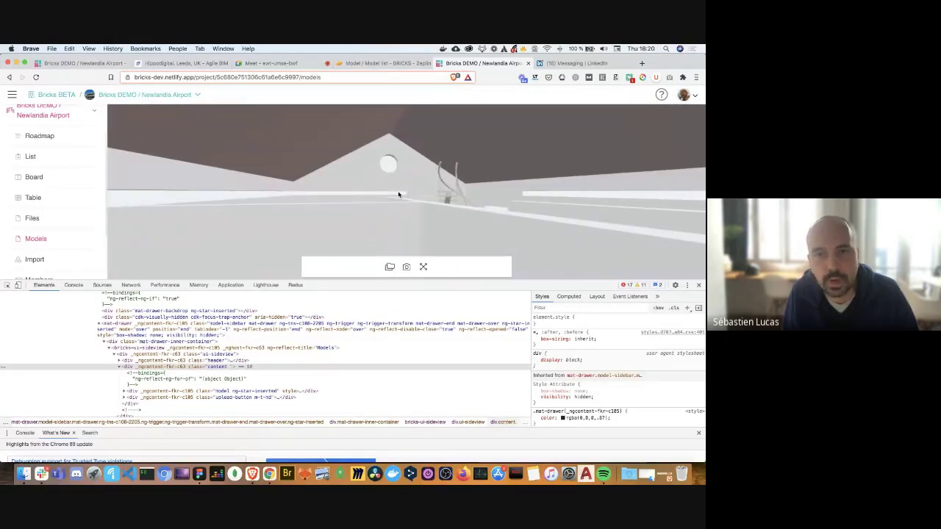
{"action": "scroll", "coordinate": [424, 206], "scroll_direction": "up", "scroll_amount": 3}
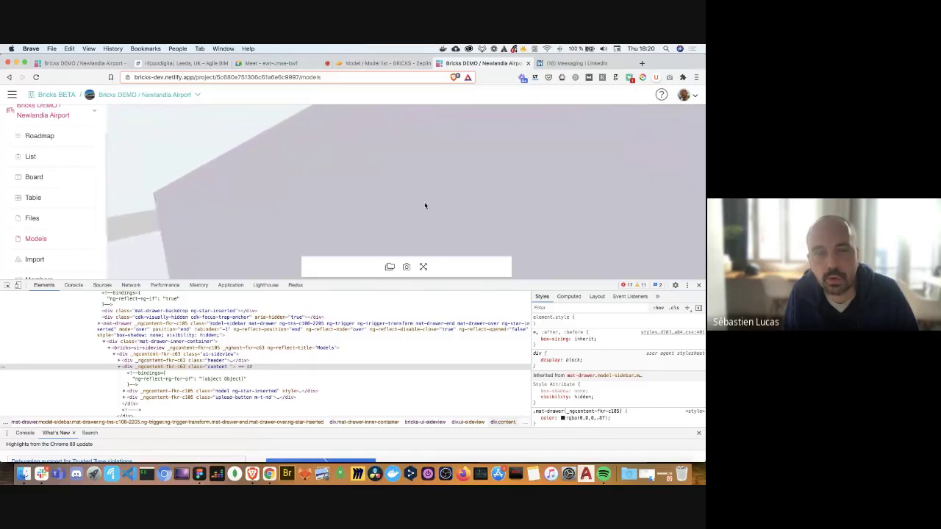
{"action": "scroll", "coordinate": [424, 206], "scroll_direction": "down", "scroll_amount": 5}
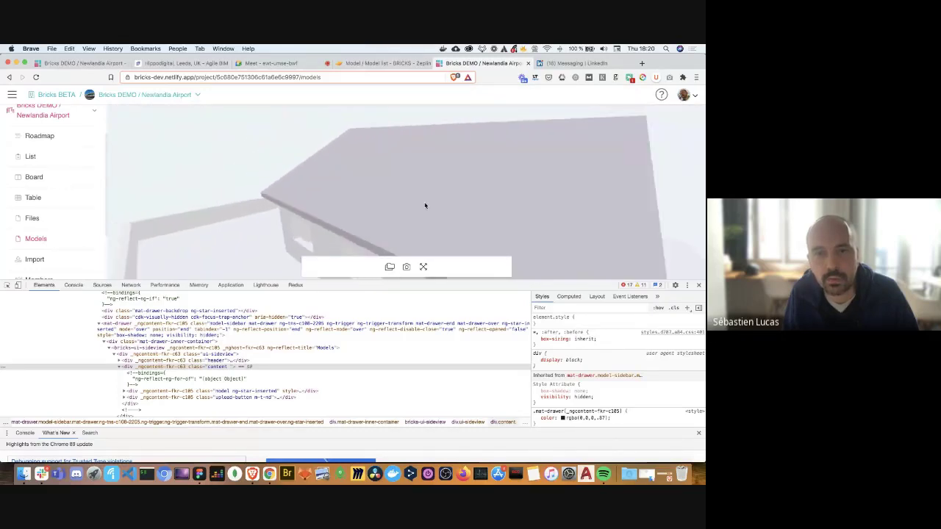
{"action": "scroll", "coordinate": [425, 206], "scroll_direction": "down", "scroll_amount": 2}
{"action": "left_click_drag", "start_coordinate": [473, 214], "coordinate": [413, 209]}
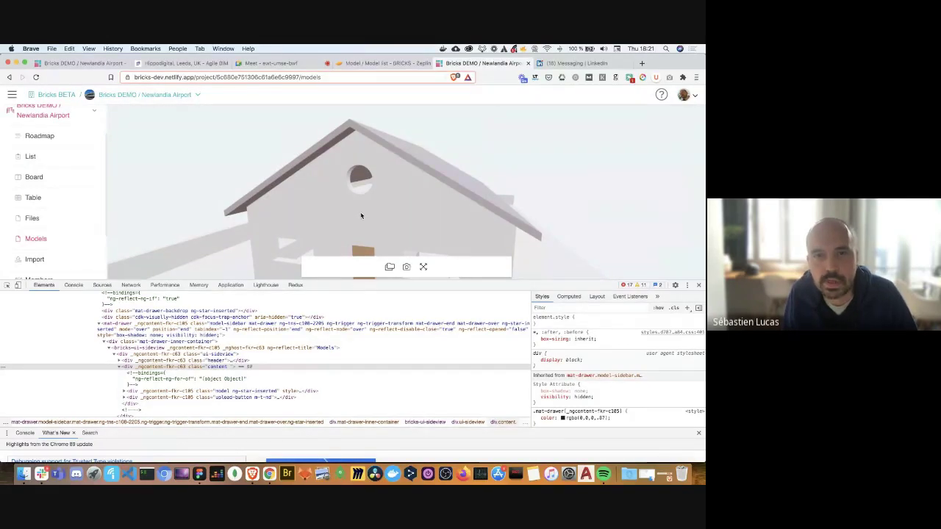
{"action": "left_click_drag", "start_coordinate": [349, 214], "coordinate": [379, 225]}
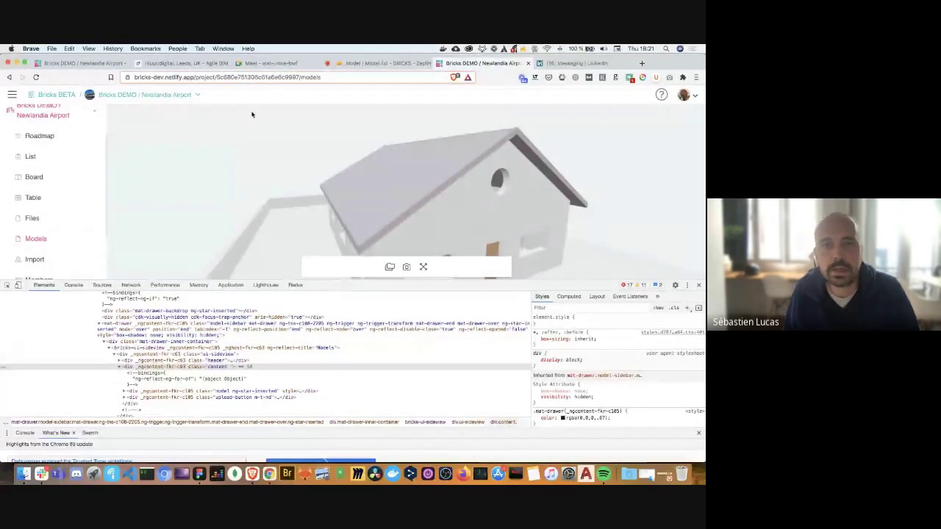
Switch to the Google Meet call, mute the microphone and open the presentation-sharing options.
{"action": "left_click", "coordinate": [273, 63]}
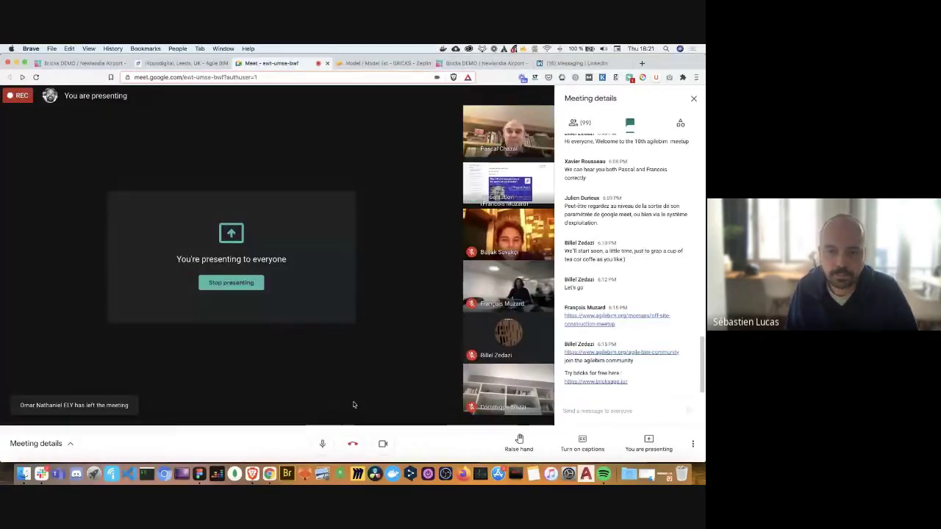
{"action": "left_click", "coordinate": [322, 444]}
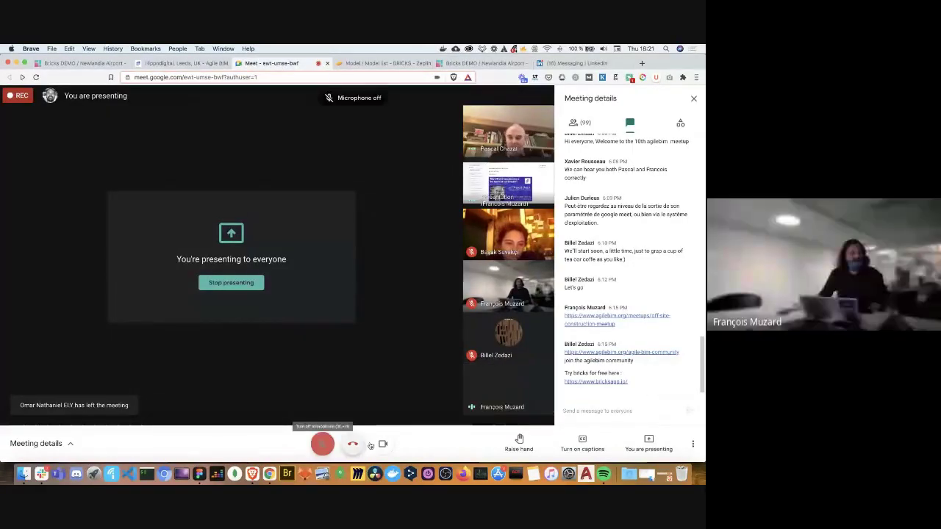
{"action": "left_click", "coordinate": [645, 438]}
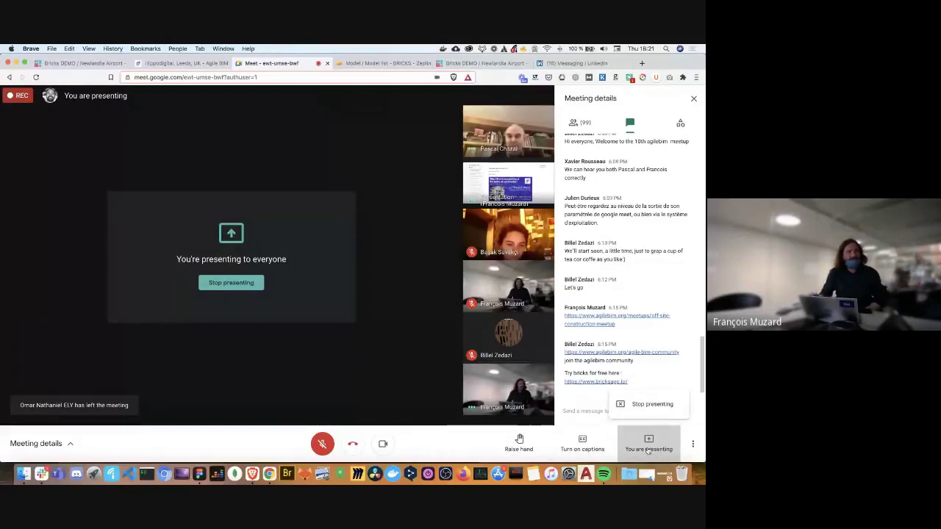